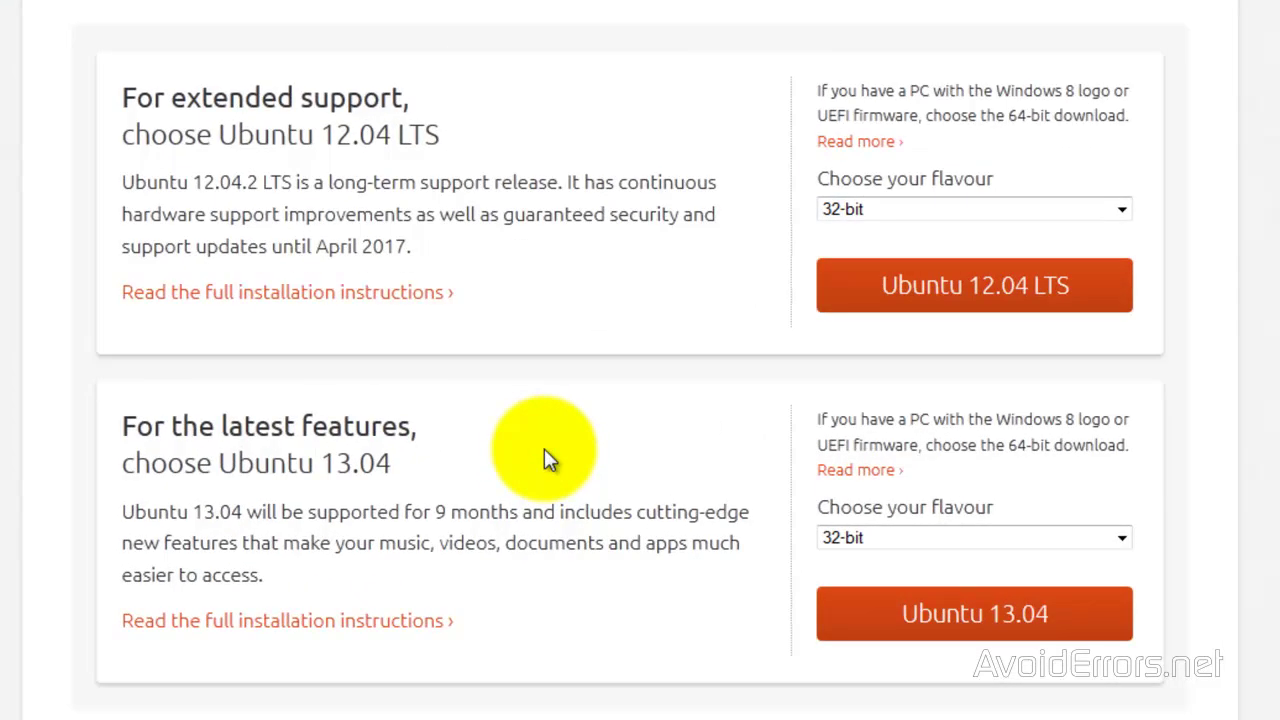
- Check the Ubuntu 13.04 flavour list and keep the 32-bit download selected
{"action": "left_click", "coordinate": [1122, 540]}
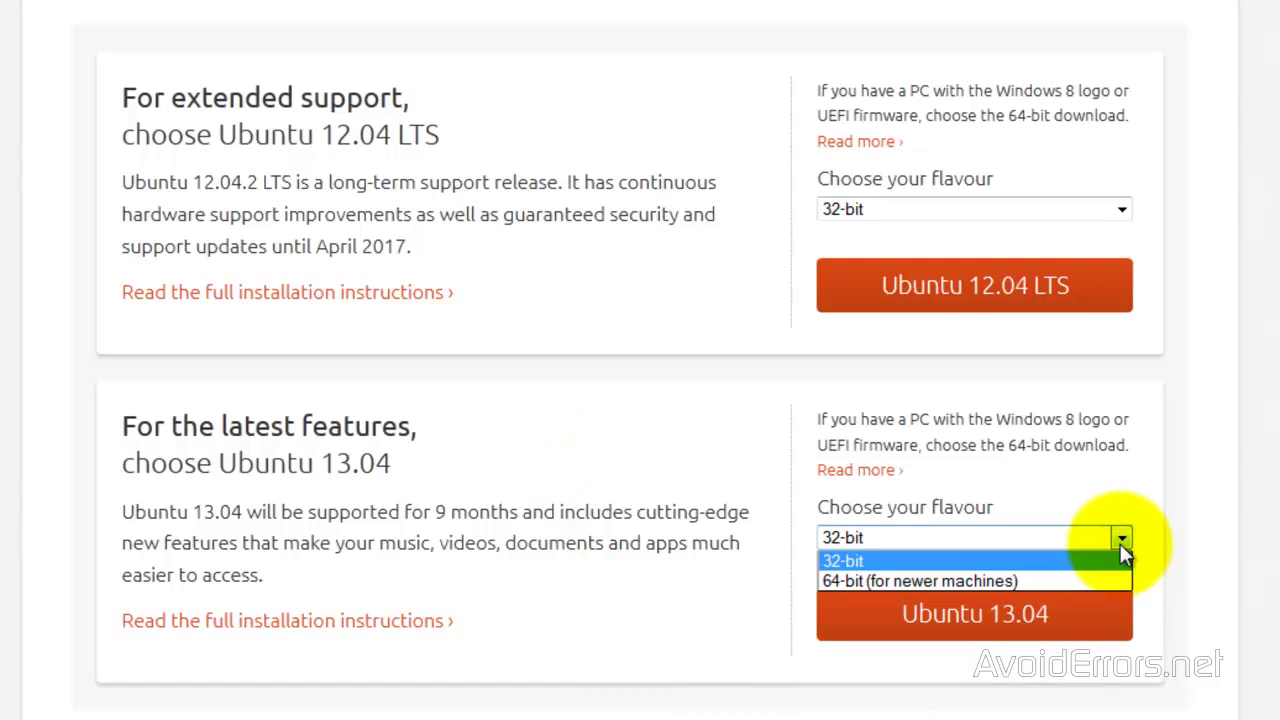
{"action": "left_click", "coordinate": [1121, 541]}
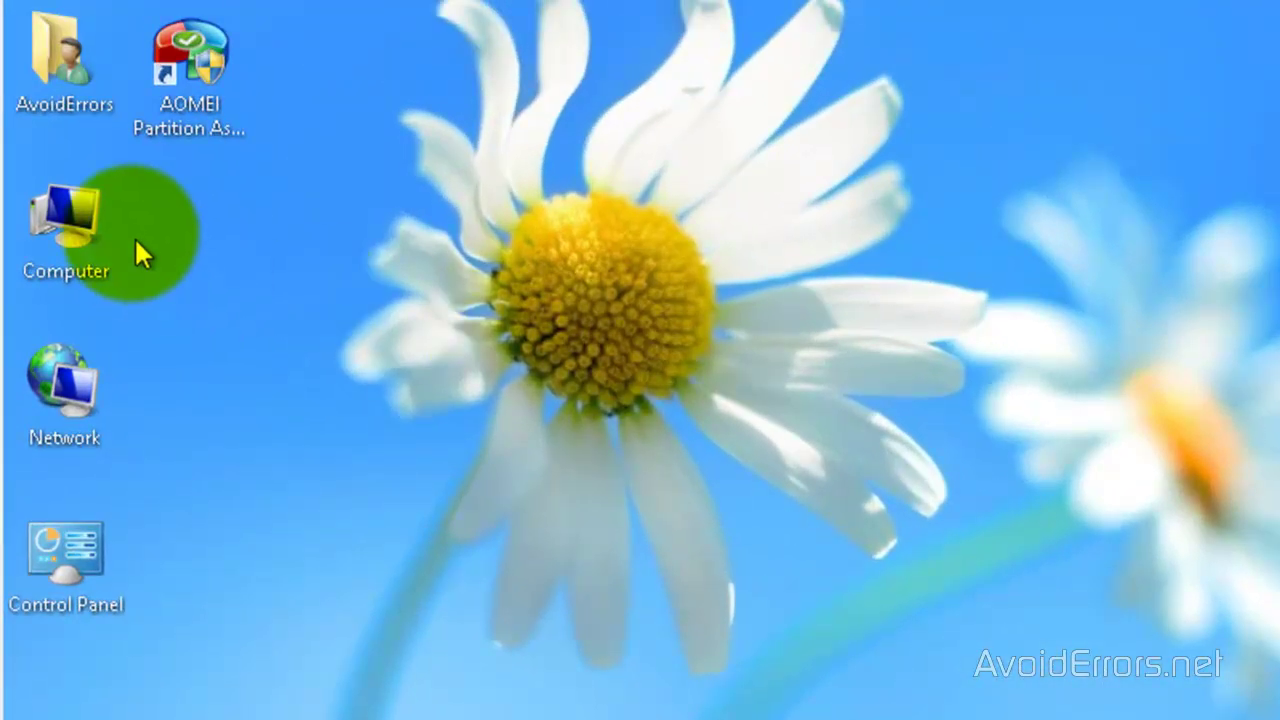
- Open Computer Management from the desktop Computer icon and switch to Disk Management
{"action": "left_click", "coordinate": [85, 218]}
{"action": "right_click", "coordinate": [84, 218]}
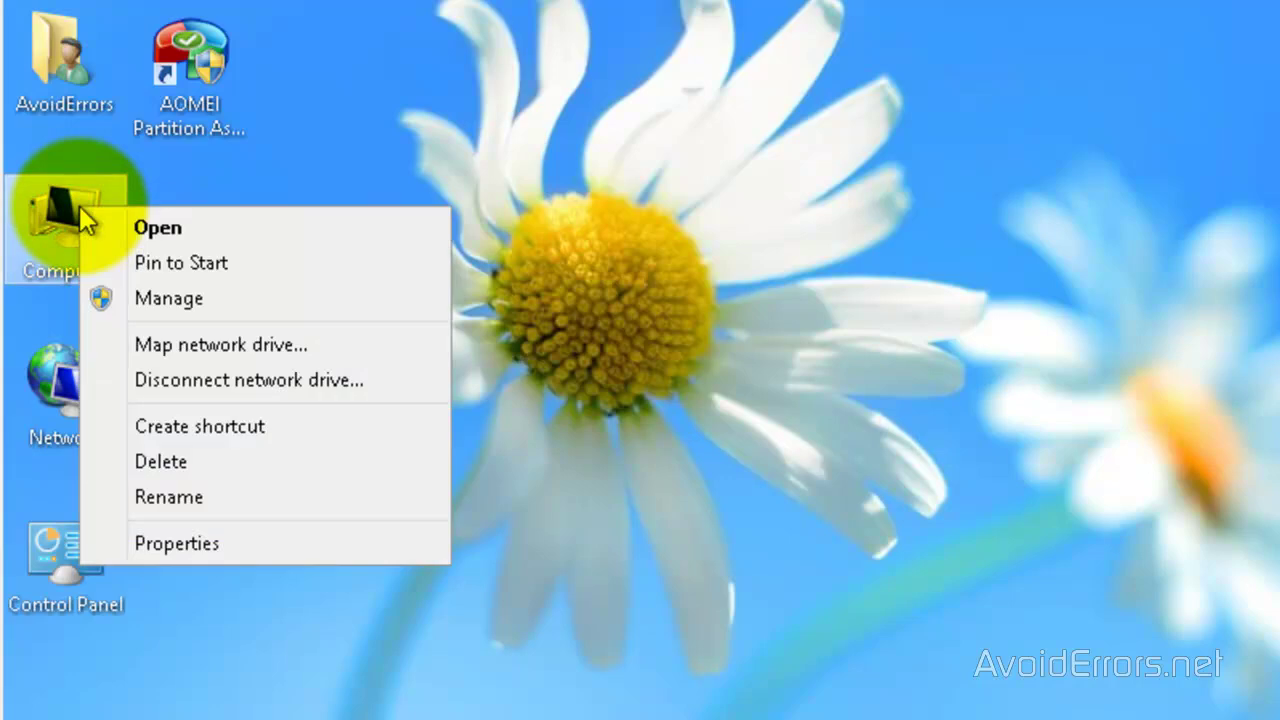
{"action": "left_click", "coordinate": [103, 300]}
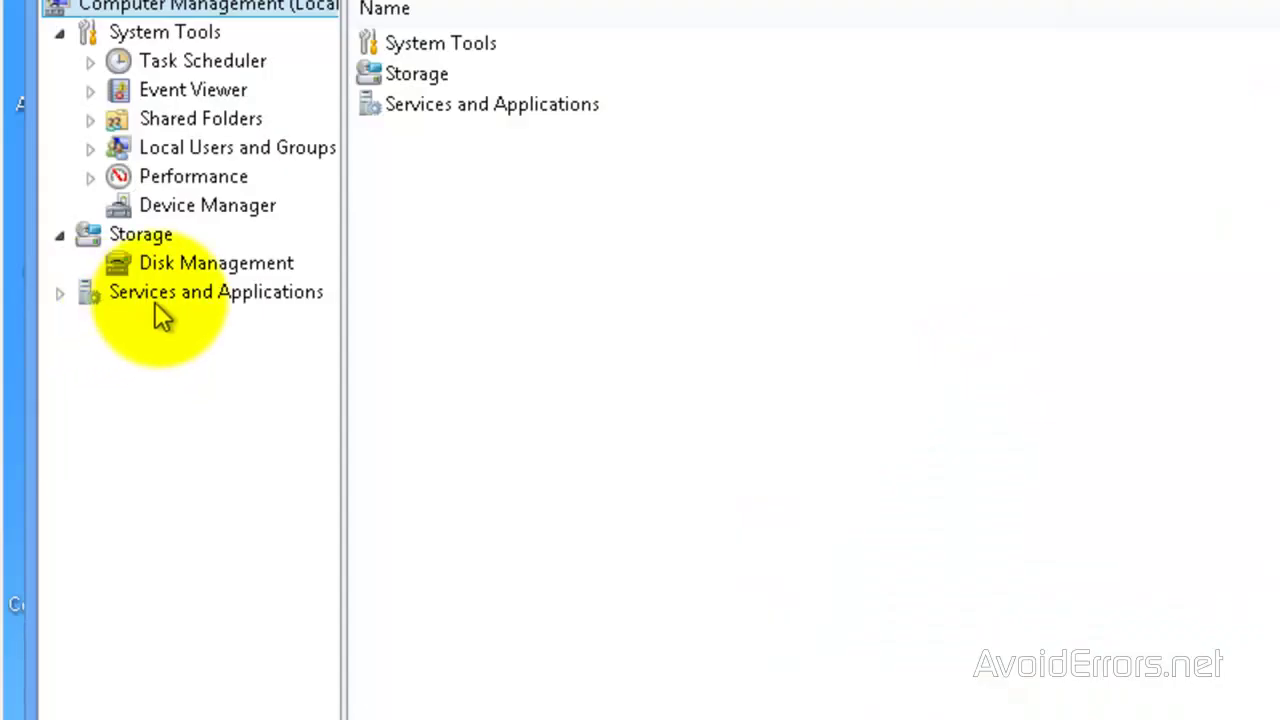
{"action": "left_click", "coordinate": [185, 268]}
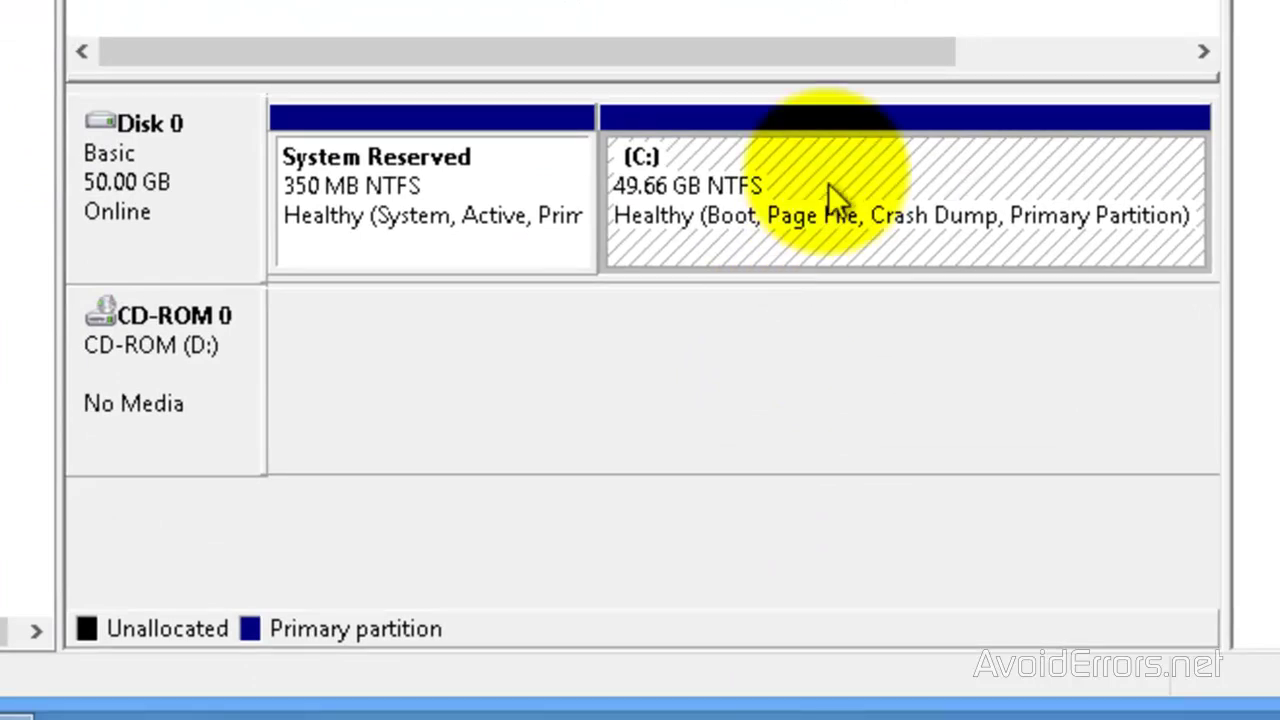
- Shrink drive C: by 10000 MB to leave unallocated space on Disk 0
{"action": "right_click", "coordinate": [803, 121]}
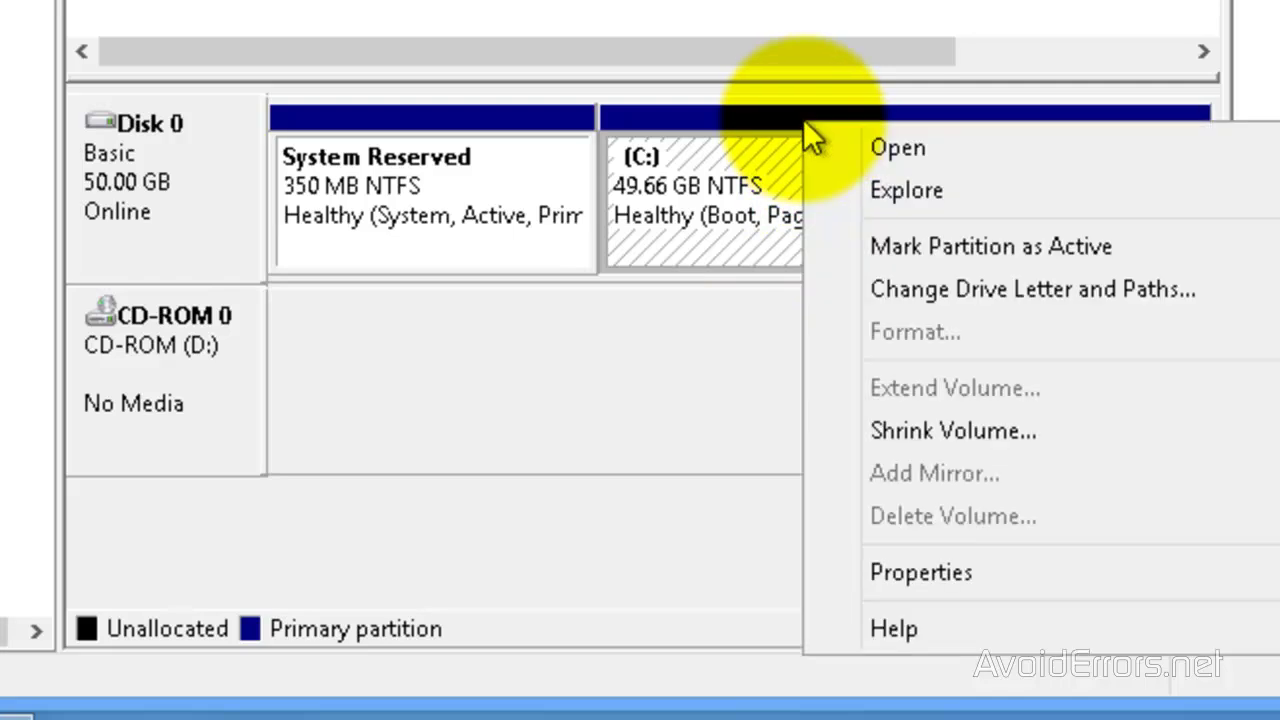
{"action": "left_click", "coordinate": [822, 430]}
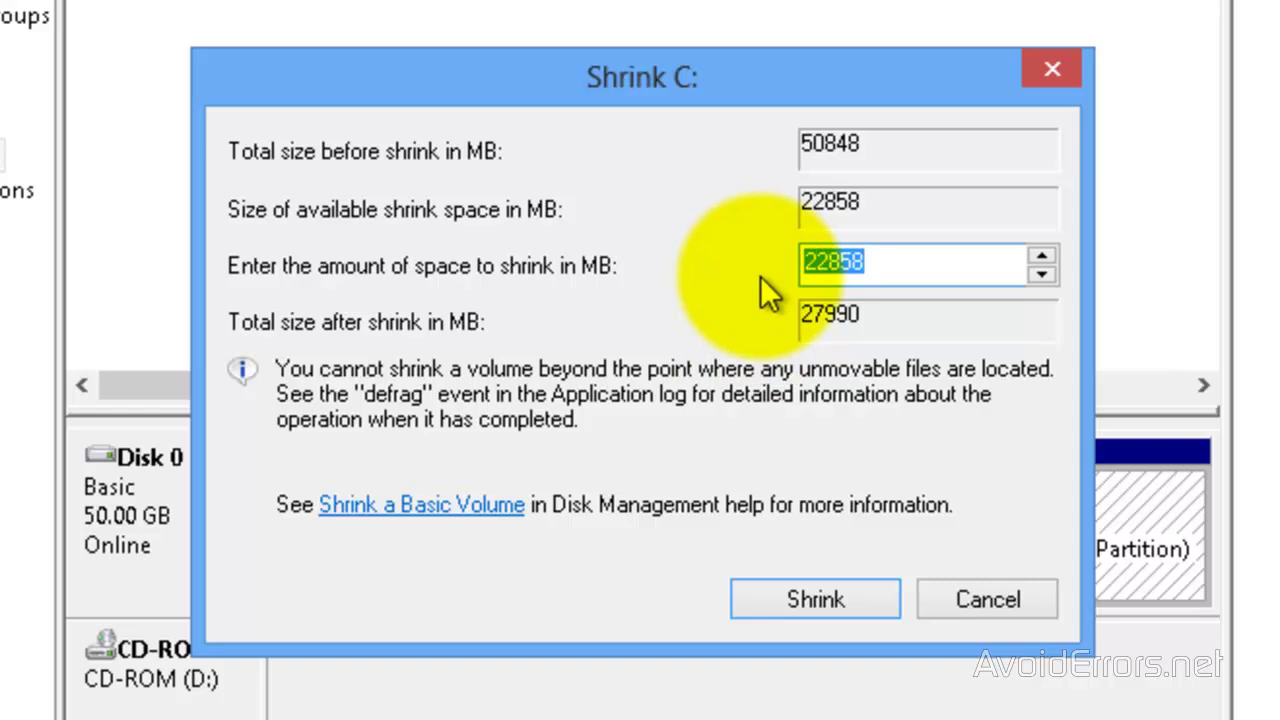
{"action": "type", "text": "10000"}
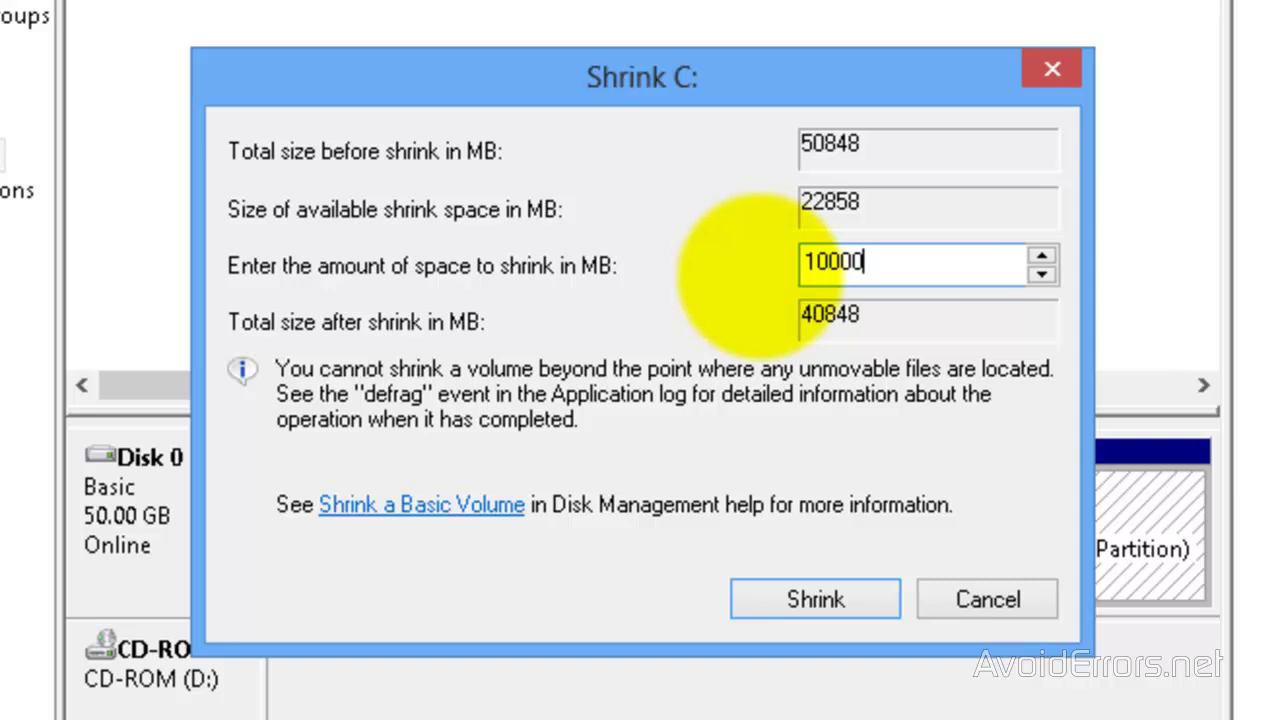
{"action": "left_click", "coordinate": [758, 596]}
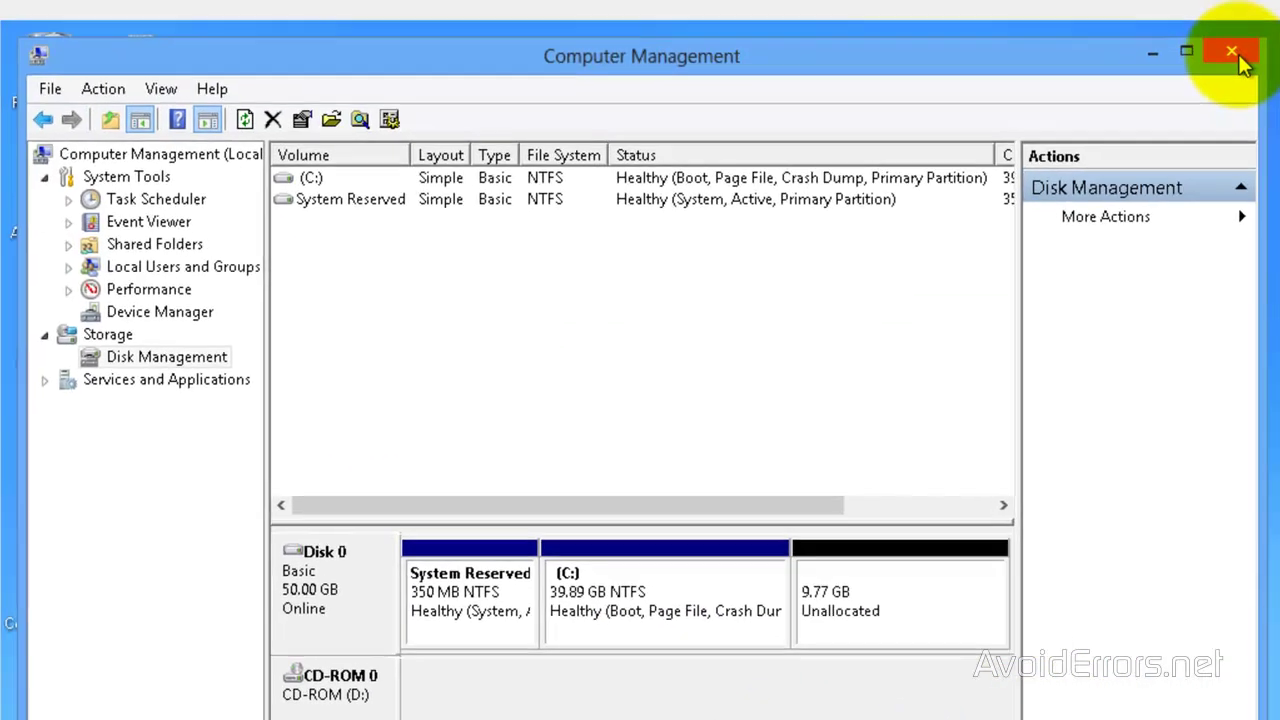
- Close Computer Management and restart Windows 8 through the Settings charm's Power menu
{"action": "left_click", "coordinate": [1234, 55]}
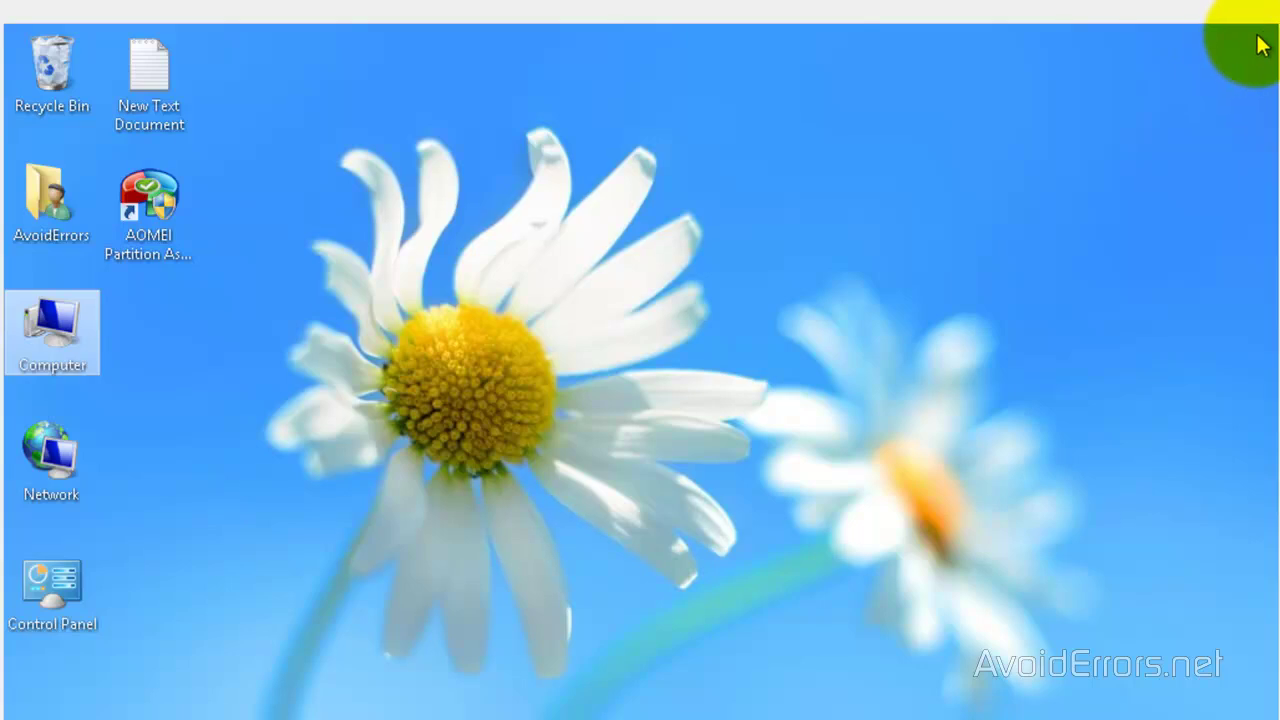
{"action": "mouse_move", "coordinate": [1278, 35]}
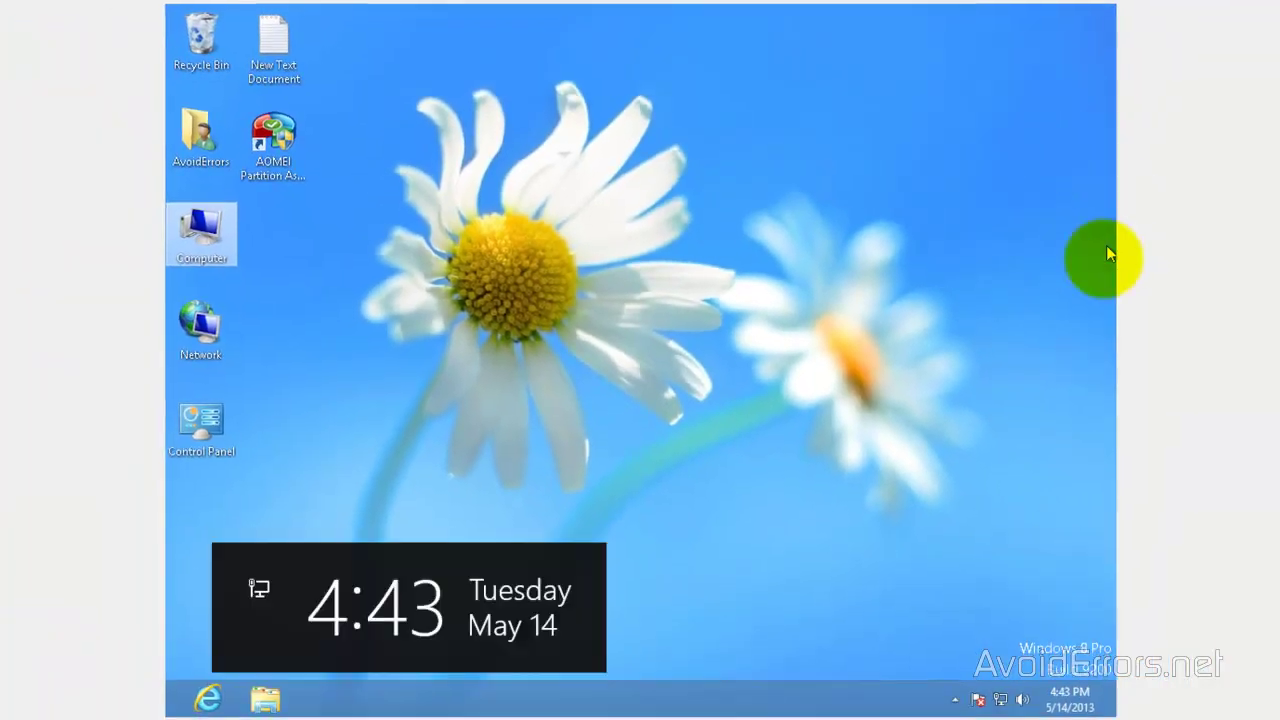
{"action": "left_click", "coordinate": [1071, 569]}
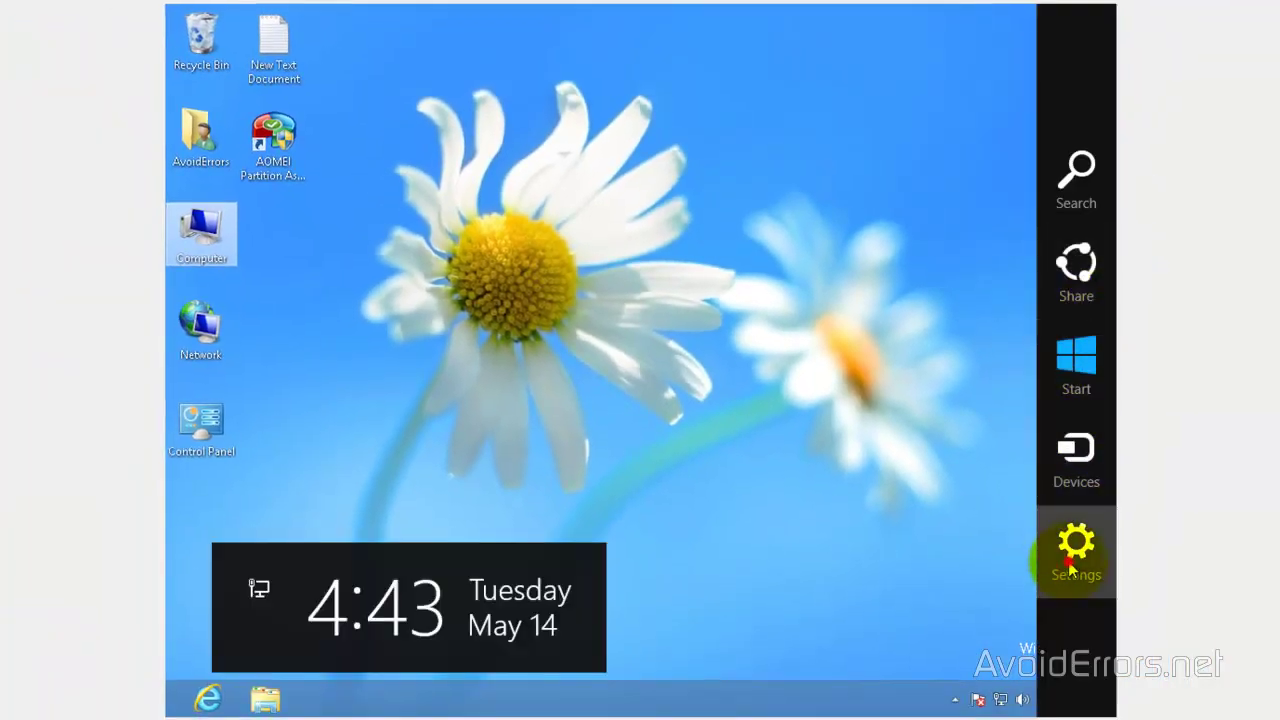
{"action": "left_click", "coordinate": [953, 600]}
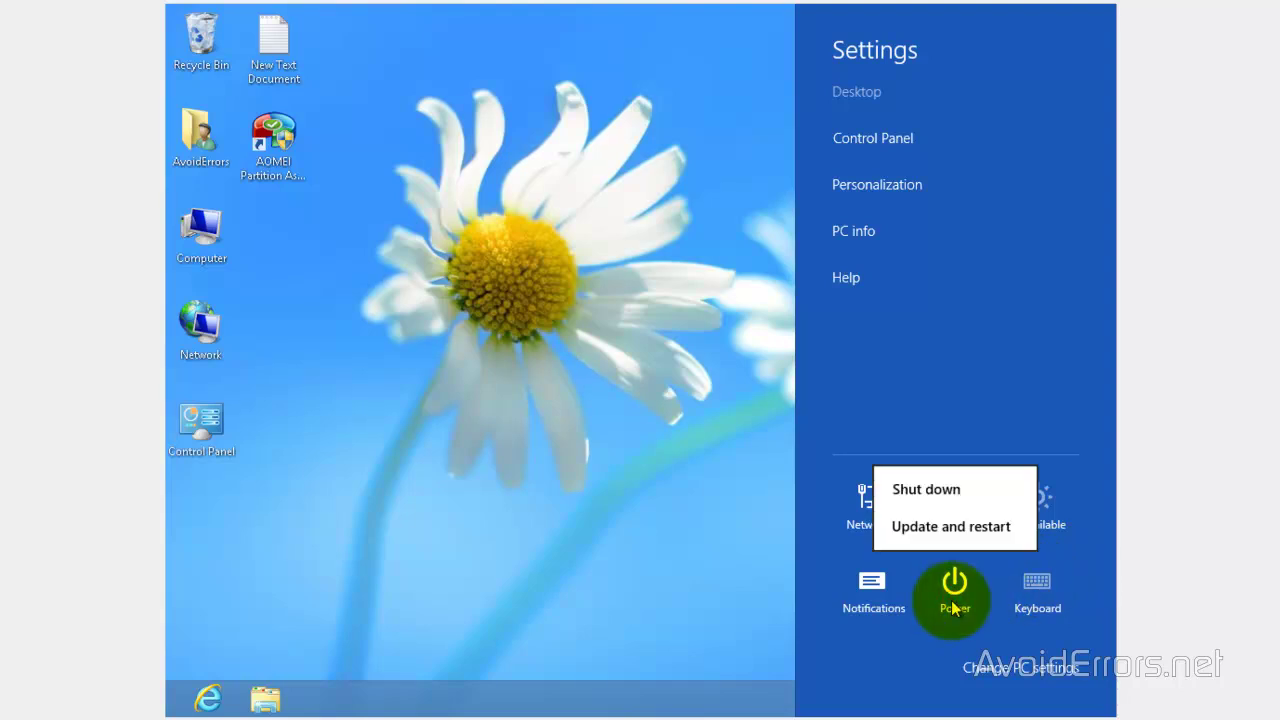
{"action": "left_click", "coordinate": [957, 535]}
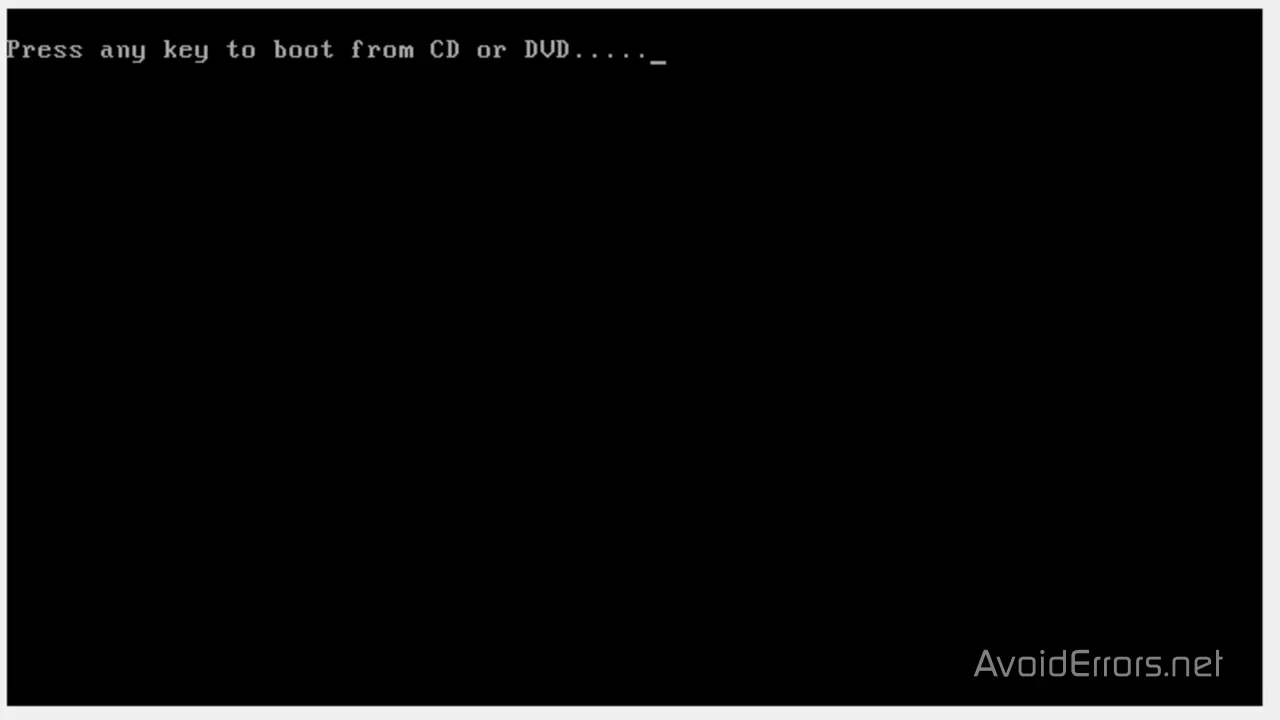
- Boot from the CD, start Install Ubuntu, and choose 'Something else' for manual partitioning
{"action": "key", "text": "Return"}
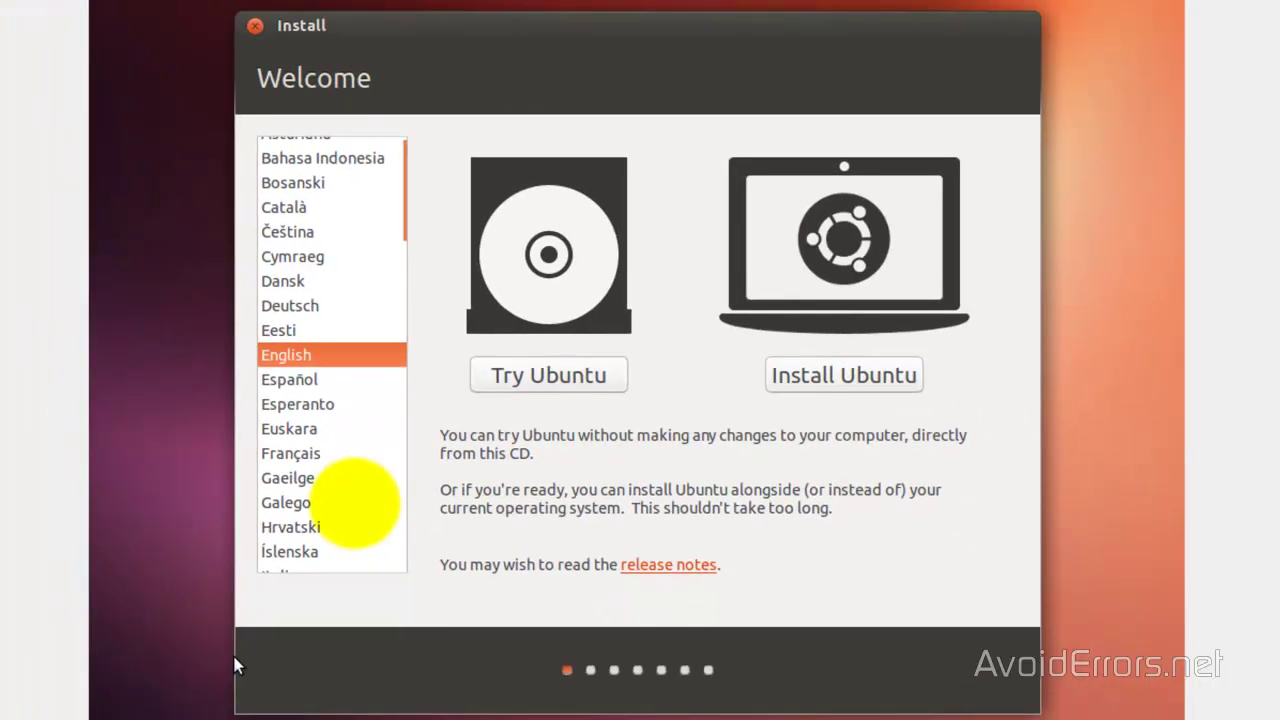
{"action": "left_click", "coordinate": [810, 403]}
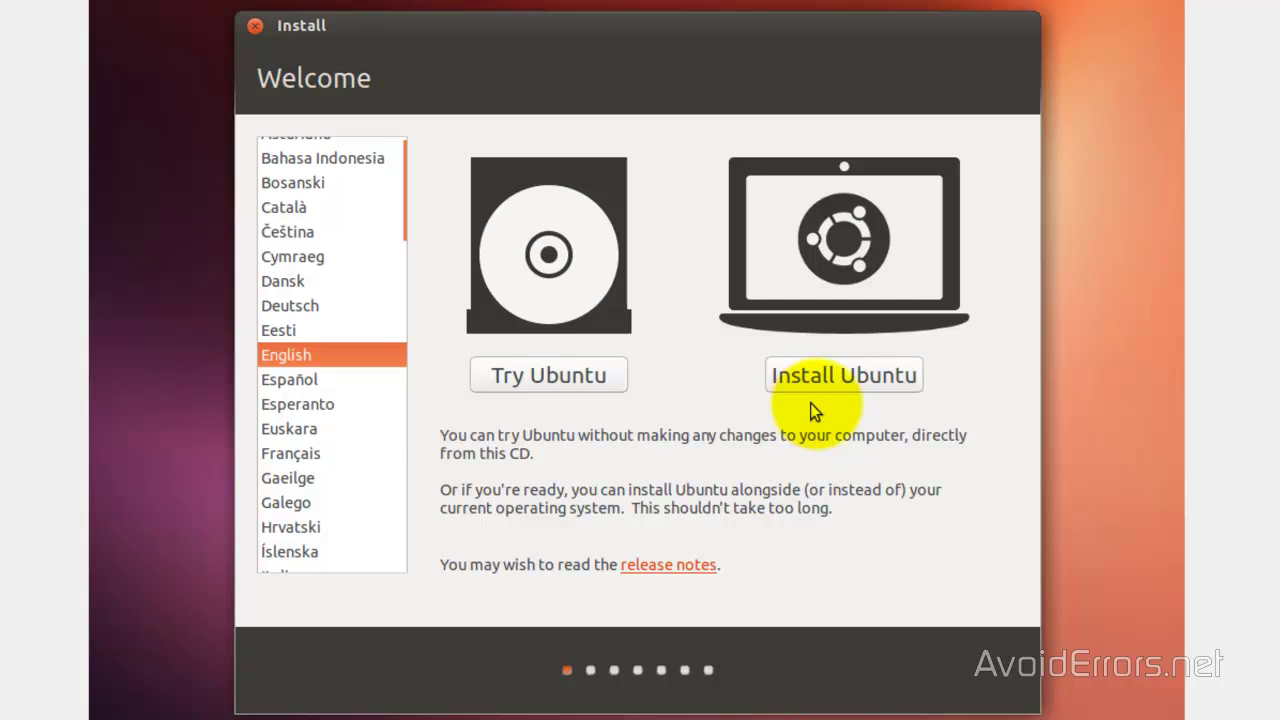
{"action": "left_click", "coordinate": [835, 381]}
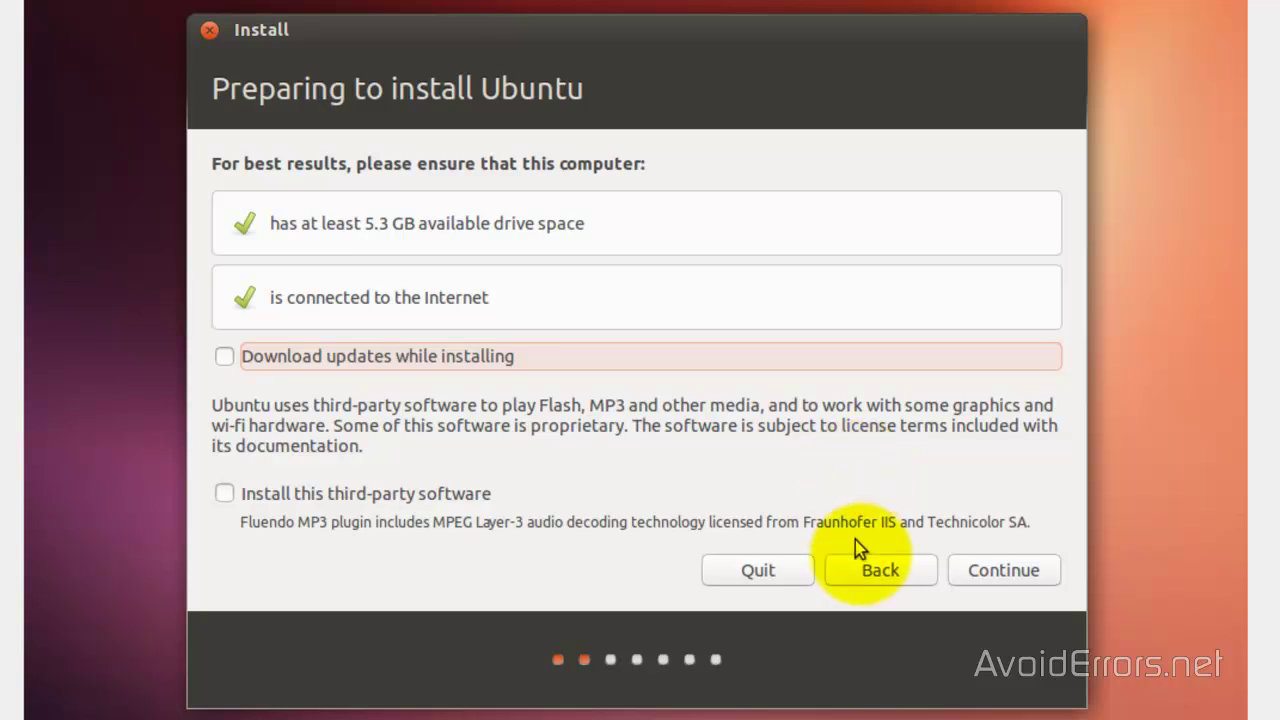
{"action": "left_click", "coordinate": [996, 576]}
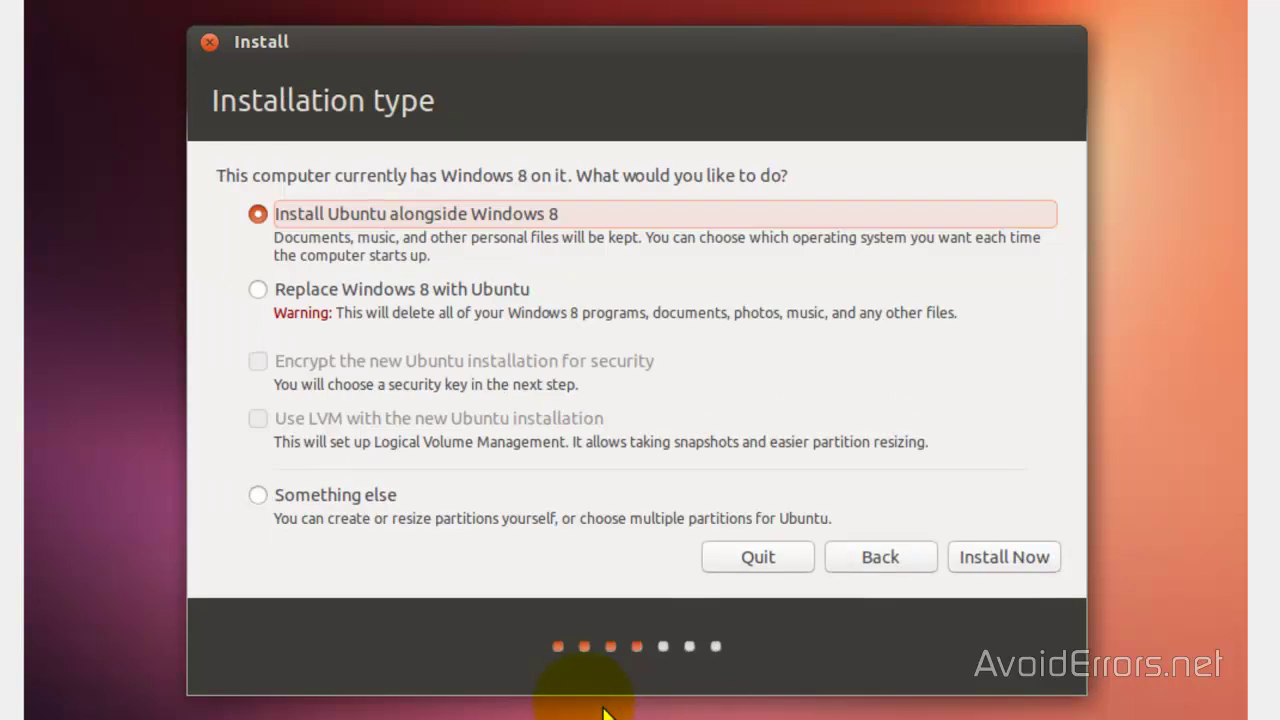
{"action": "left_click", "coordinate": [256, 496]}
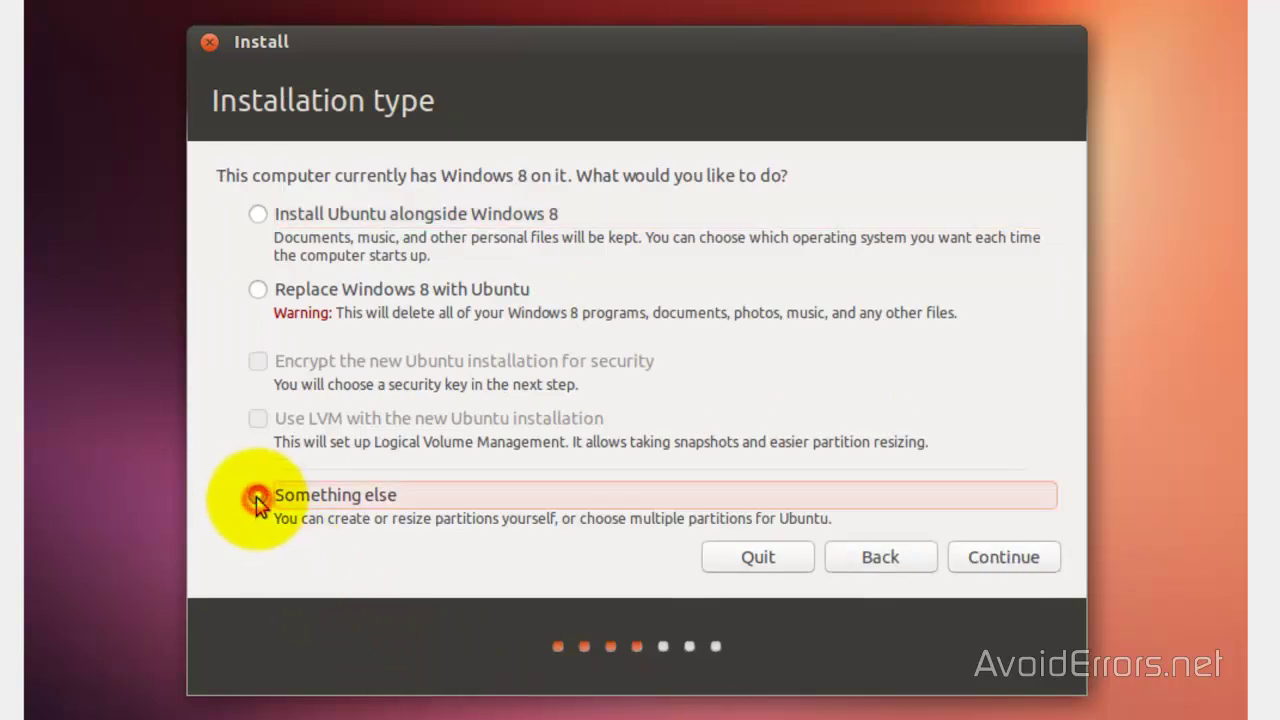
{"action": "left_click", "coordinate": [1004, 558]}
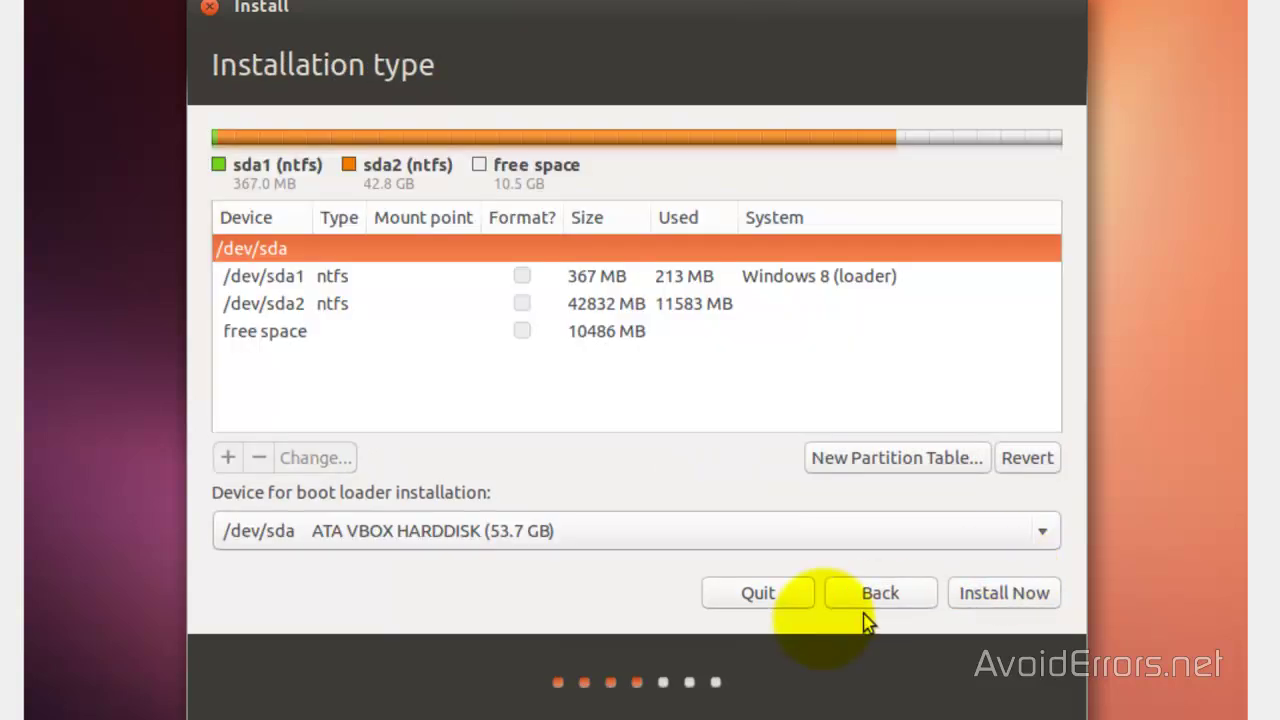
- Add a 1000 MB logical swap partition at the beginning of the 10486 MB free space
{"action": "left_click", "coordinate": [300, 333]}
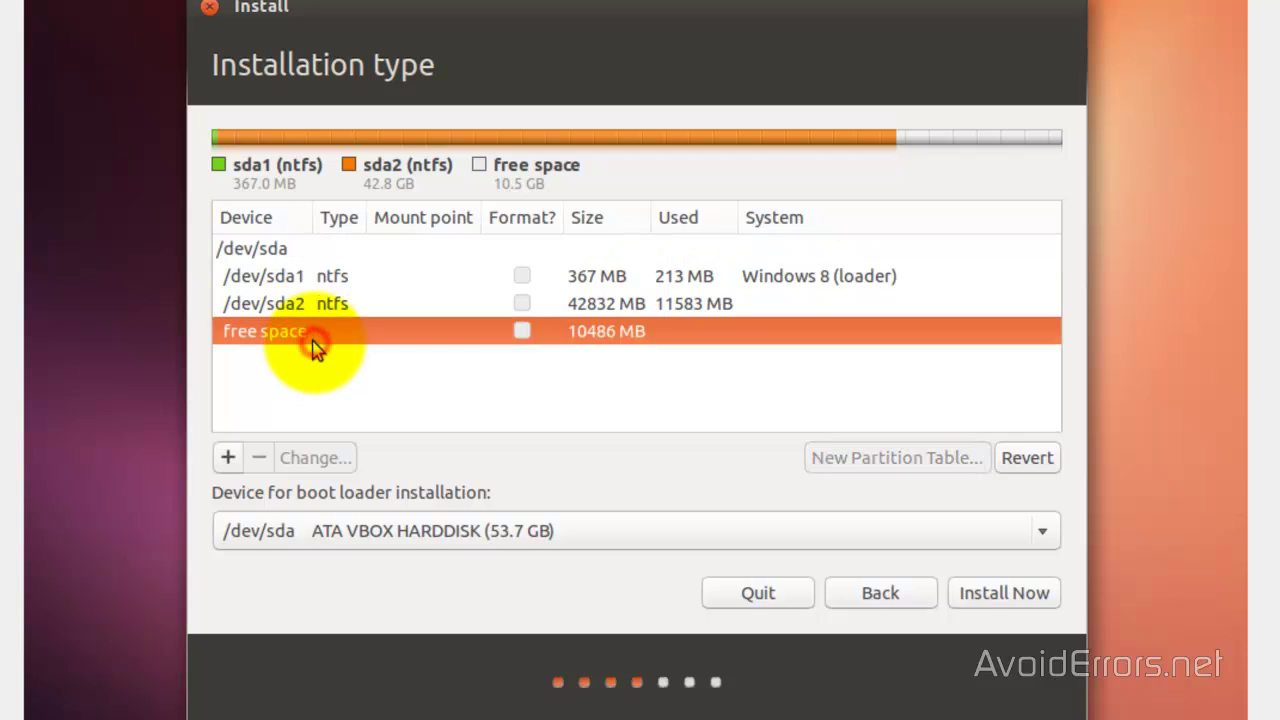
{"action": "left_click", "coordinate": [229, 458]}
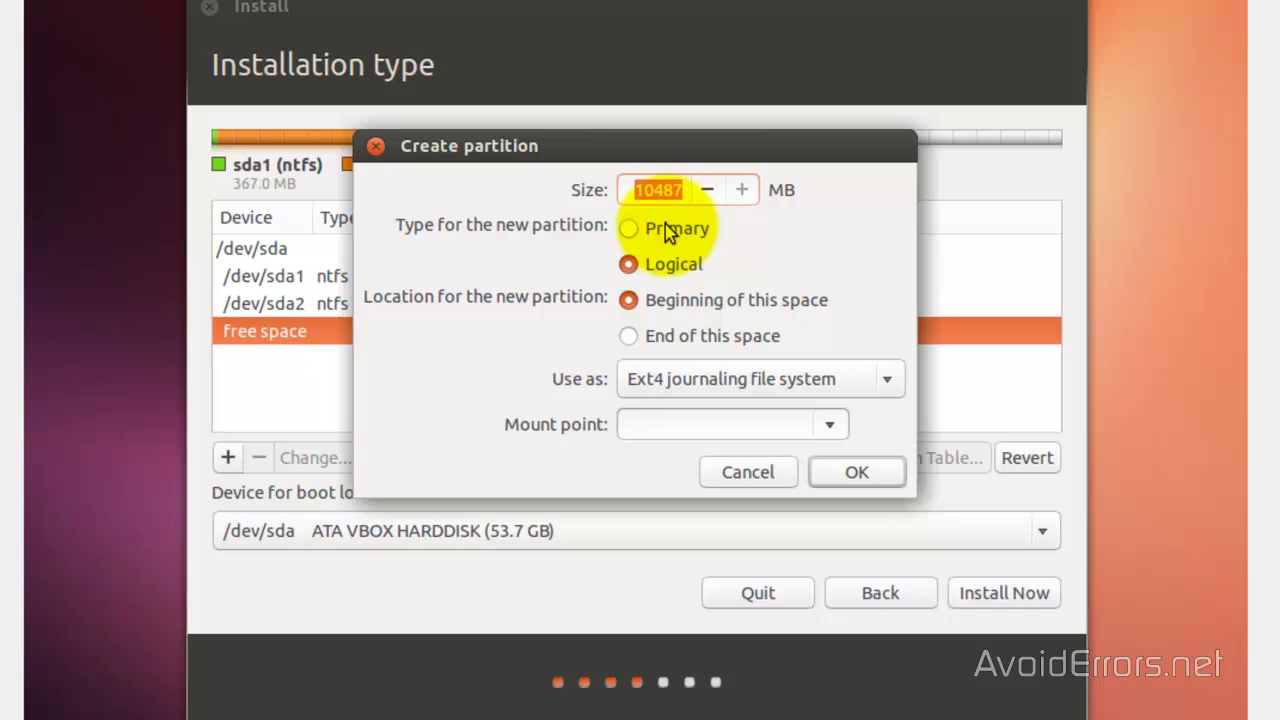
{"action": "type", "text": "1000"}
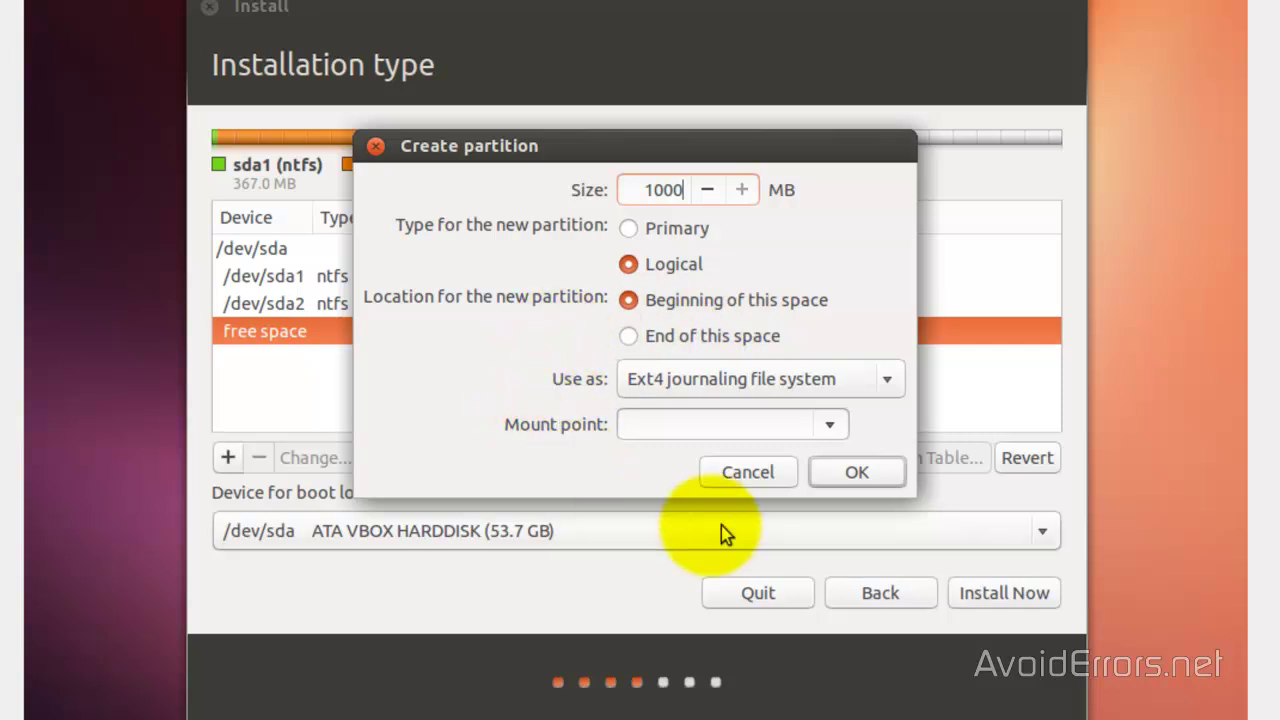
{"action": "left_click", "coordinate": [887, 385]}
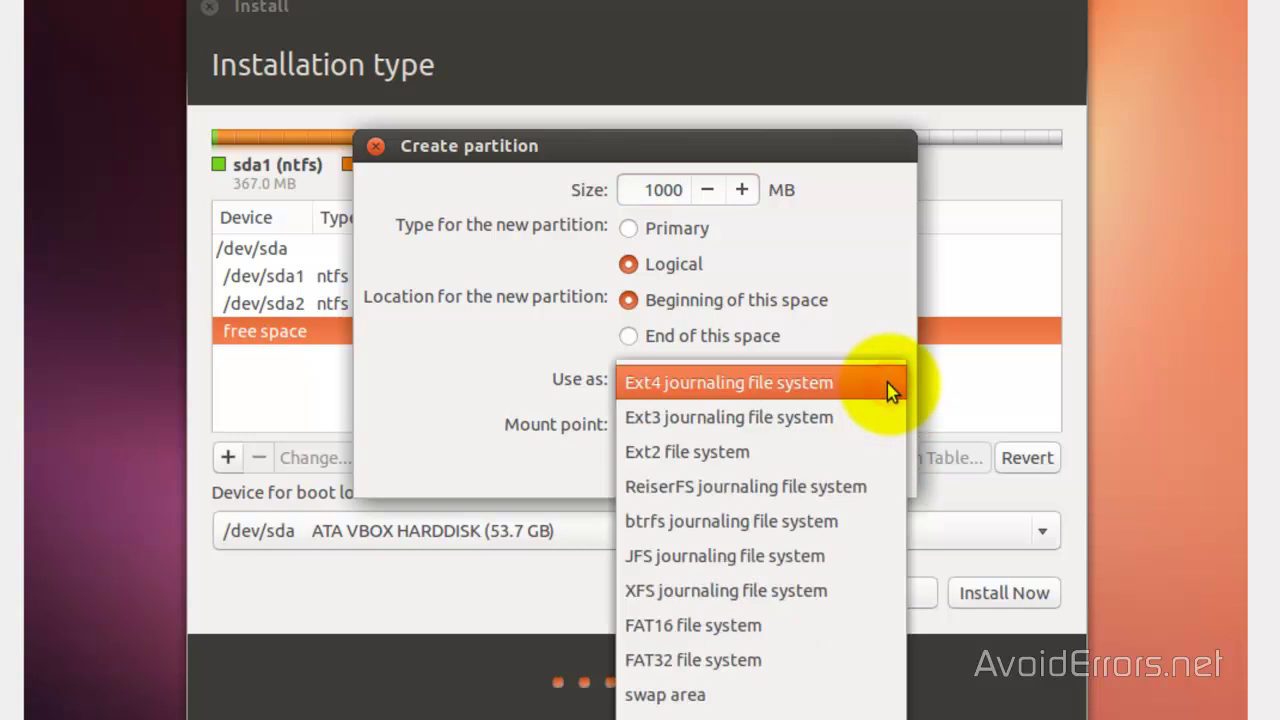
{"action": "left_click", "coordinate": [763, 691]}
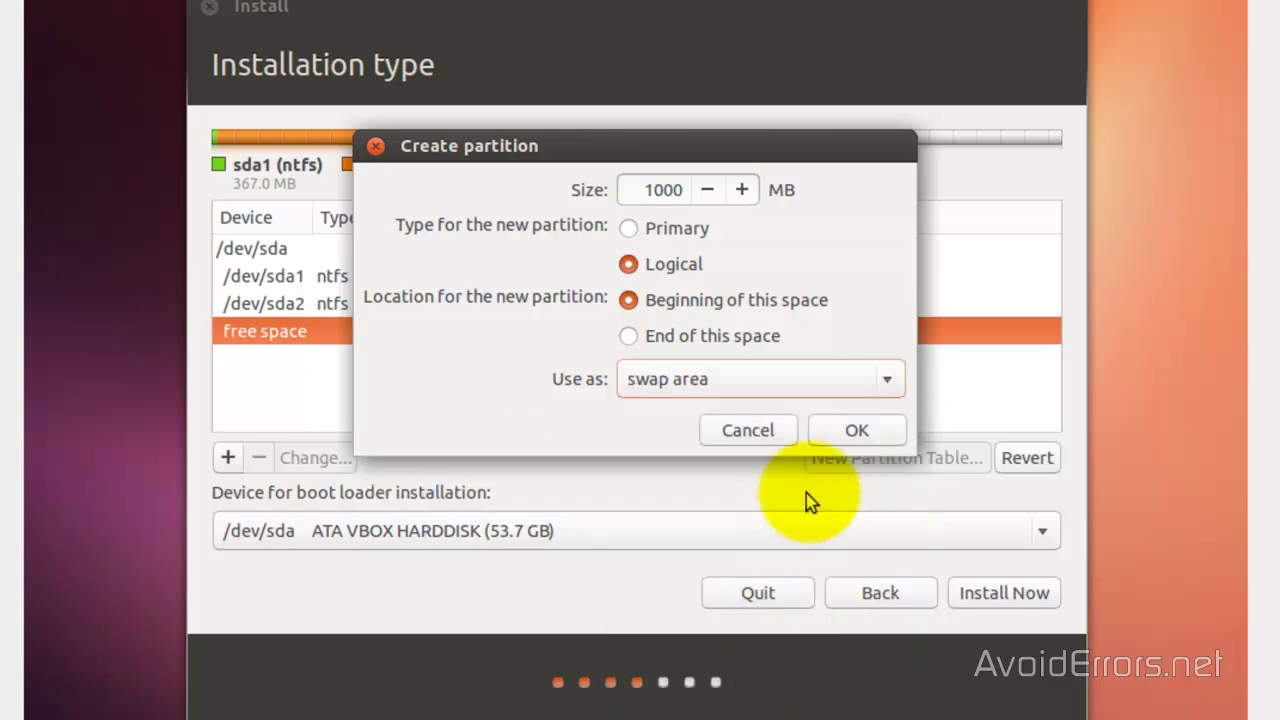
{"action": "left_click", "coordinate": [832, 440]}
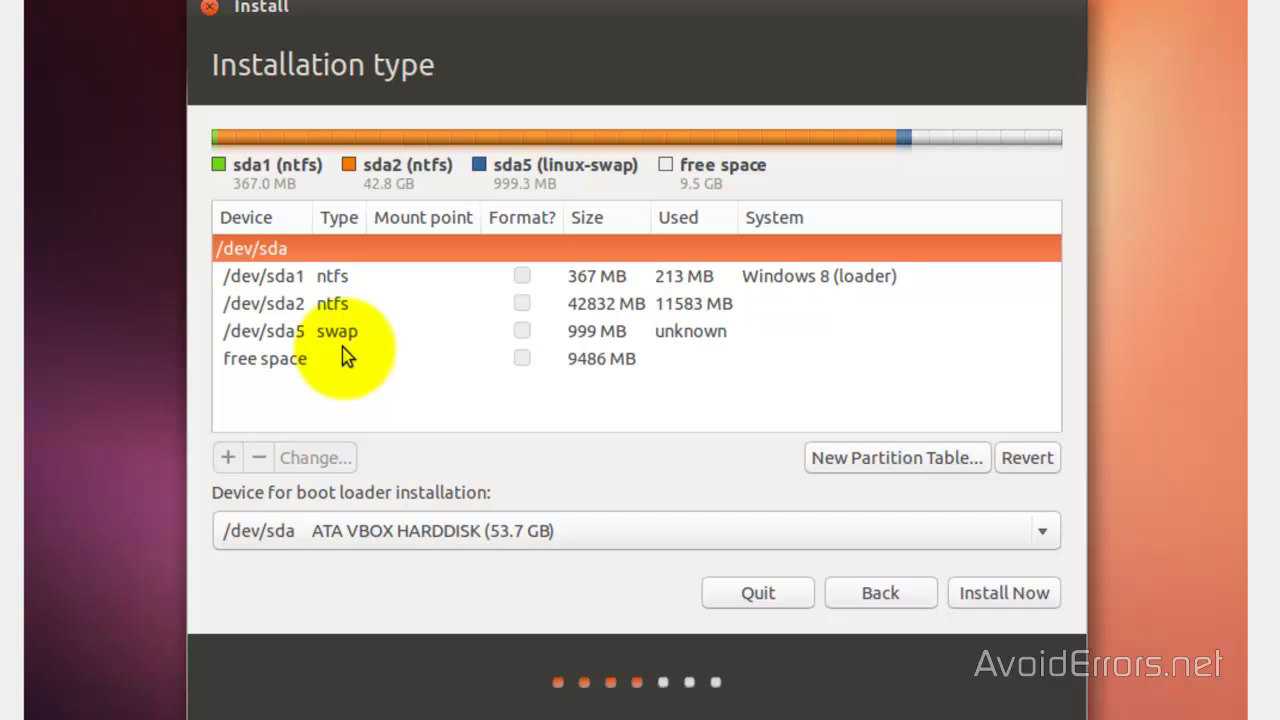
- Create a primary ext4 partition mounted at / from the remaining 9486 MB free space
{"action": "left_click", "coordinate": [281, 364]}
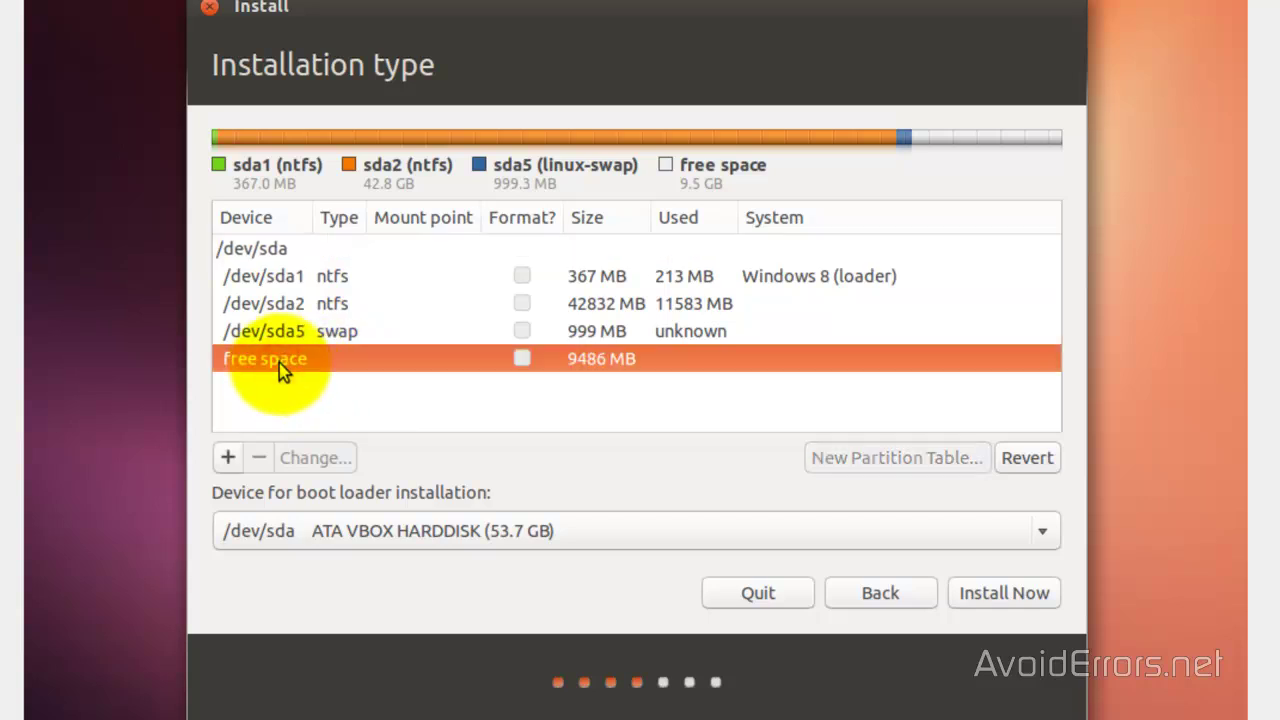
{"action": "left_click", "coordinate": [231, 458]}
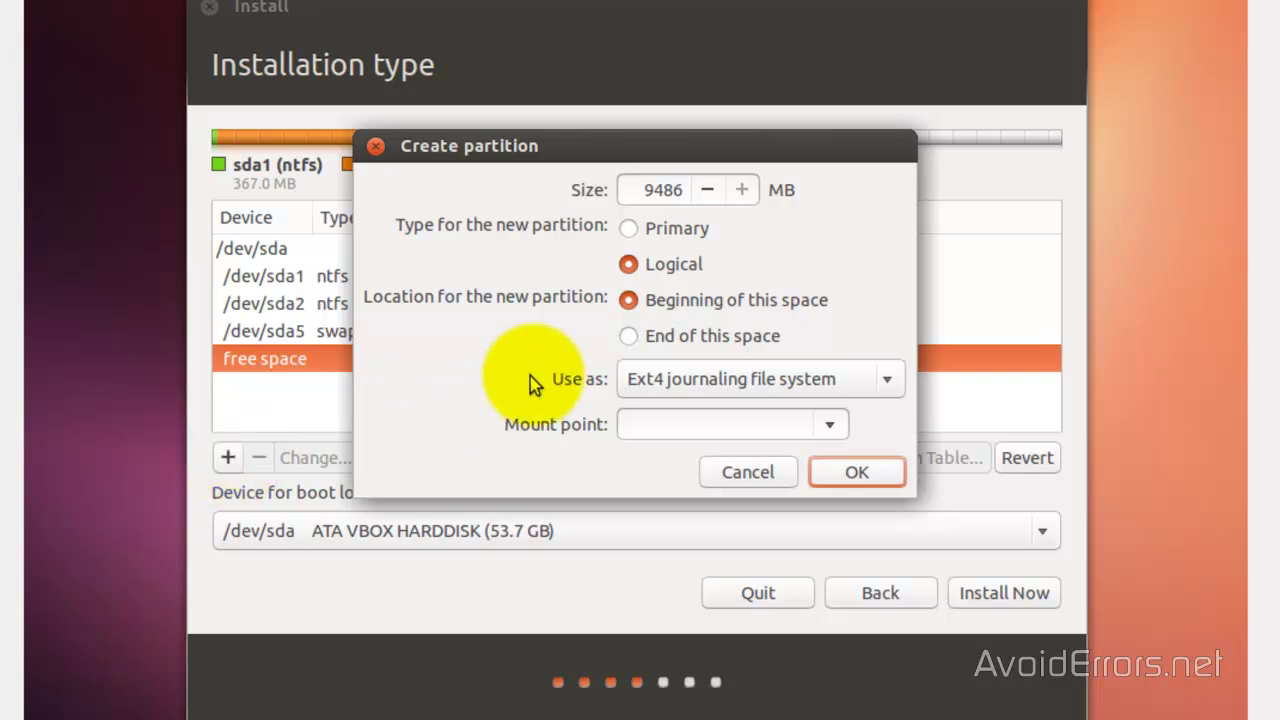
{"action": "left_click", "coordinate": [629, 231]}
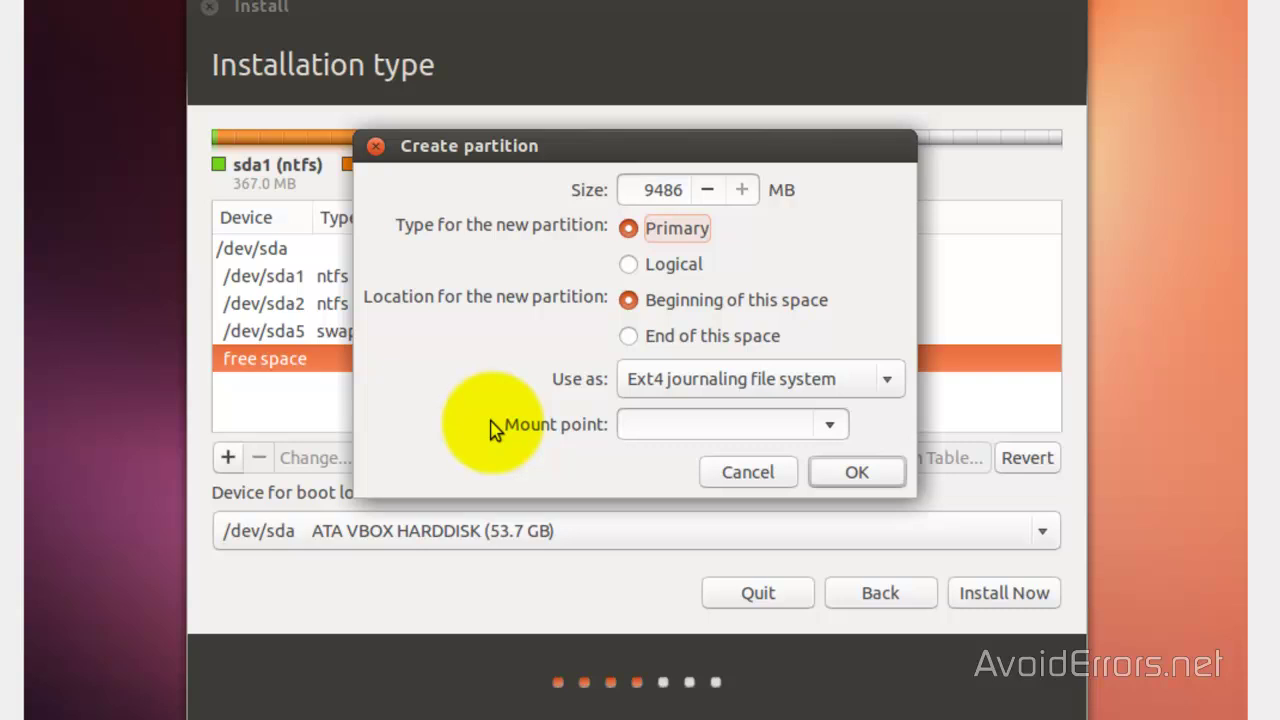
{"action": "left_click", "coordinate": [826, 428]}
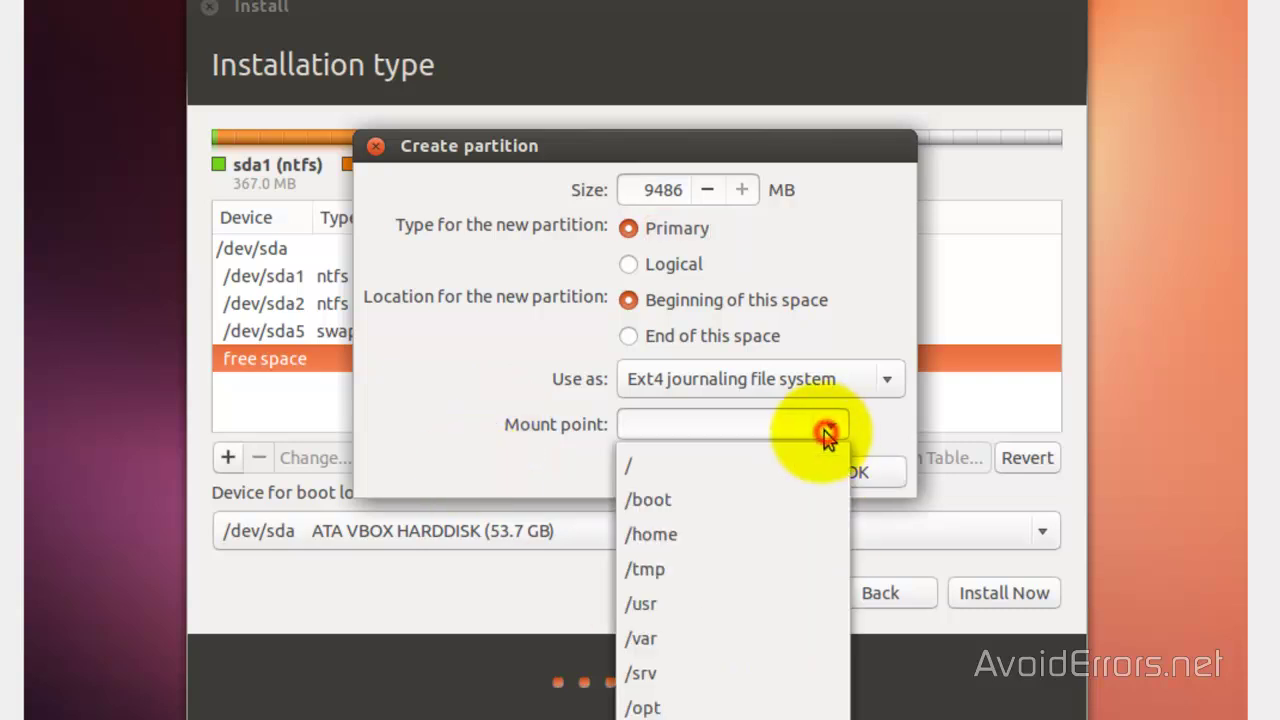
{"action": "left_click", "coordinate": [740, 470]}
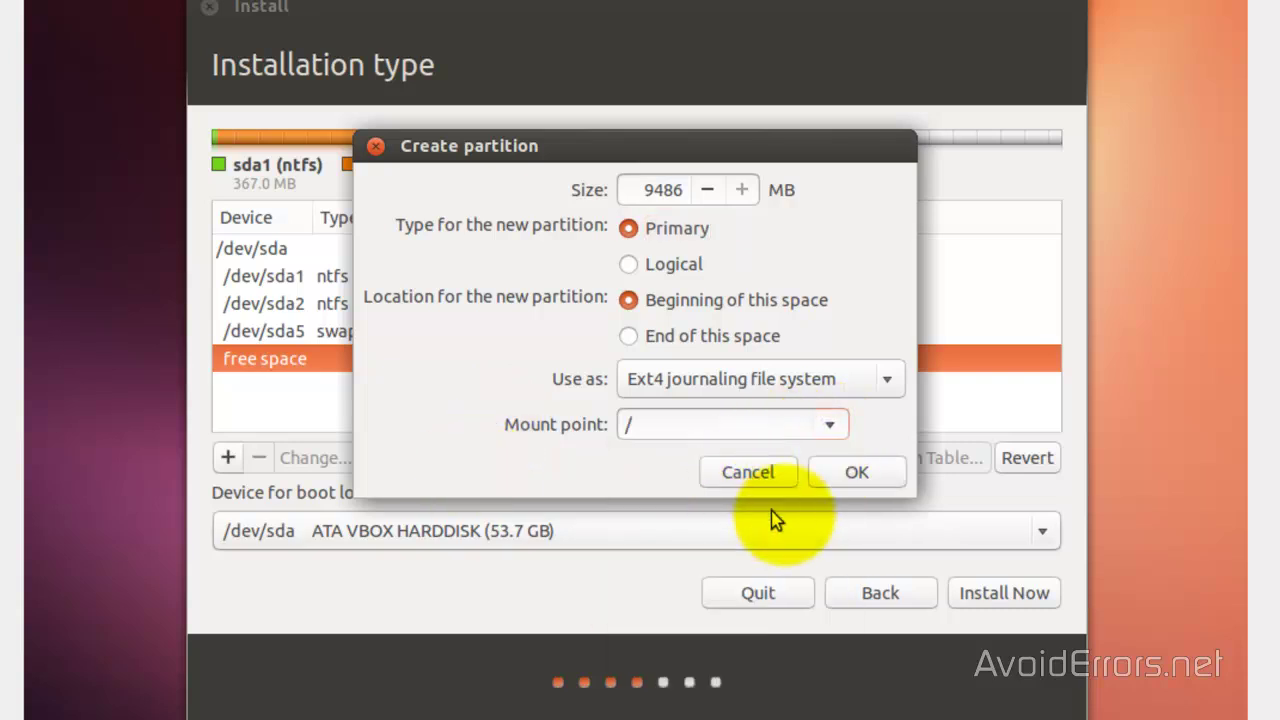
{"action": "left_click", "coordinate": [827, 479]}
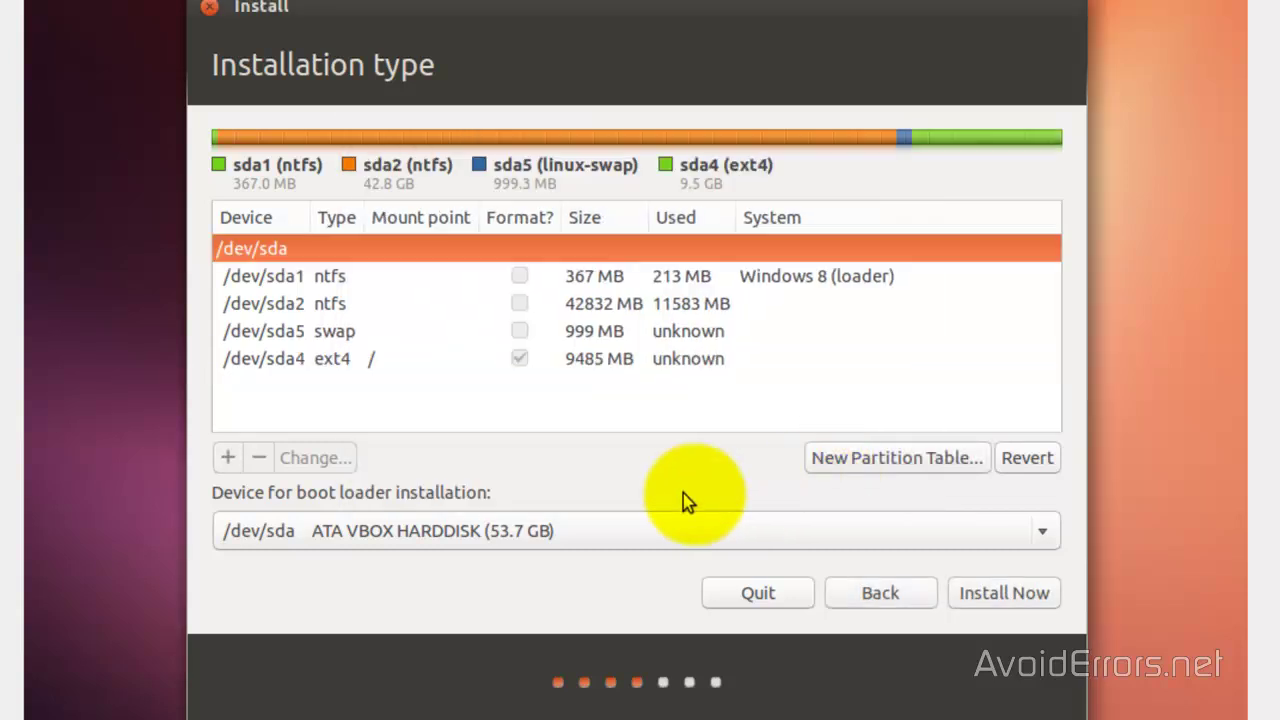
{"action": "left_click", "coordinate": [389, 369]}
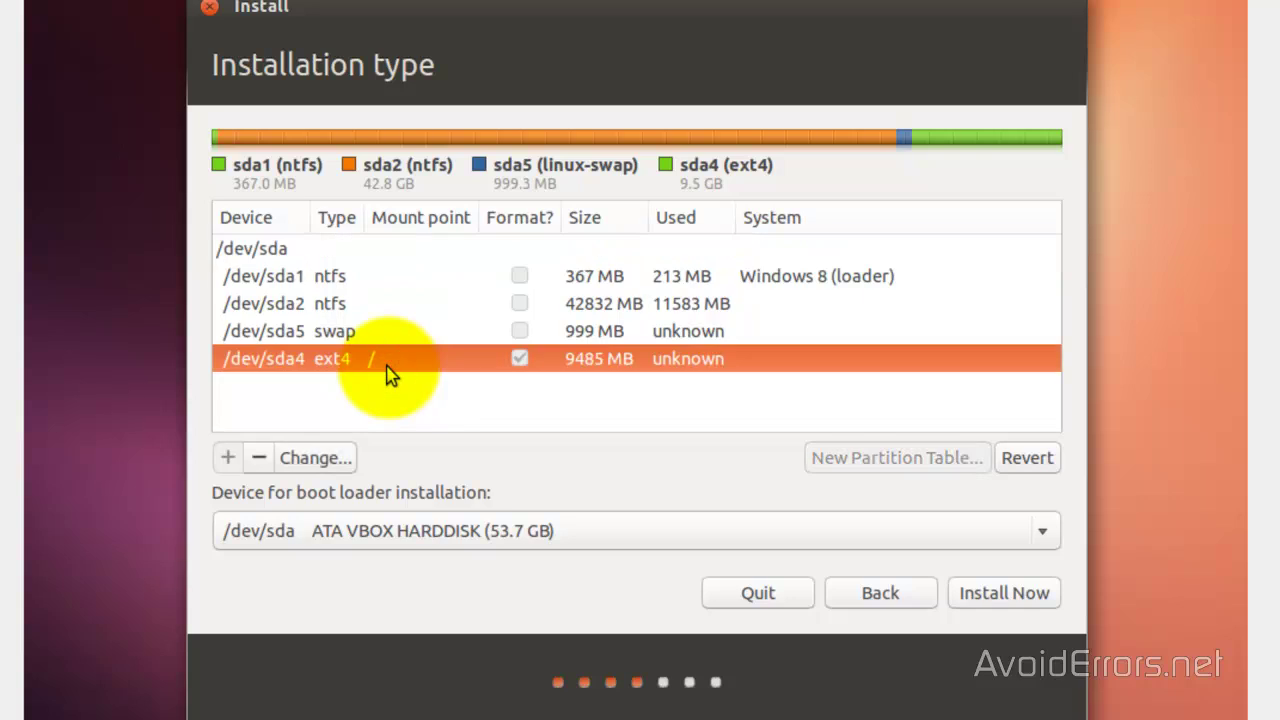
- Start the installation, keeping New York as location and English (US) as keyboard layout
{"action": "left_click", "coordinate": [990, 594]}
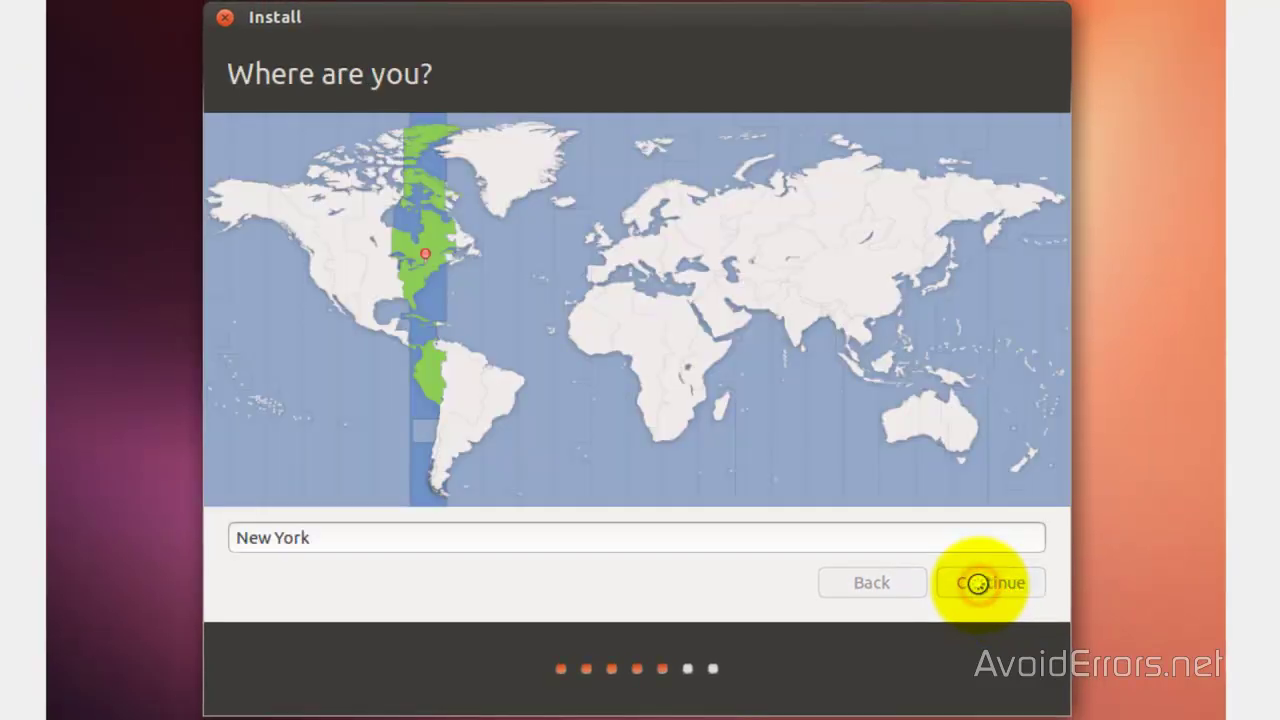
{"action": "left_click", "coordinate": [978, 583]}
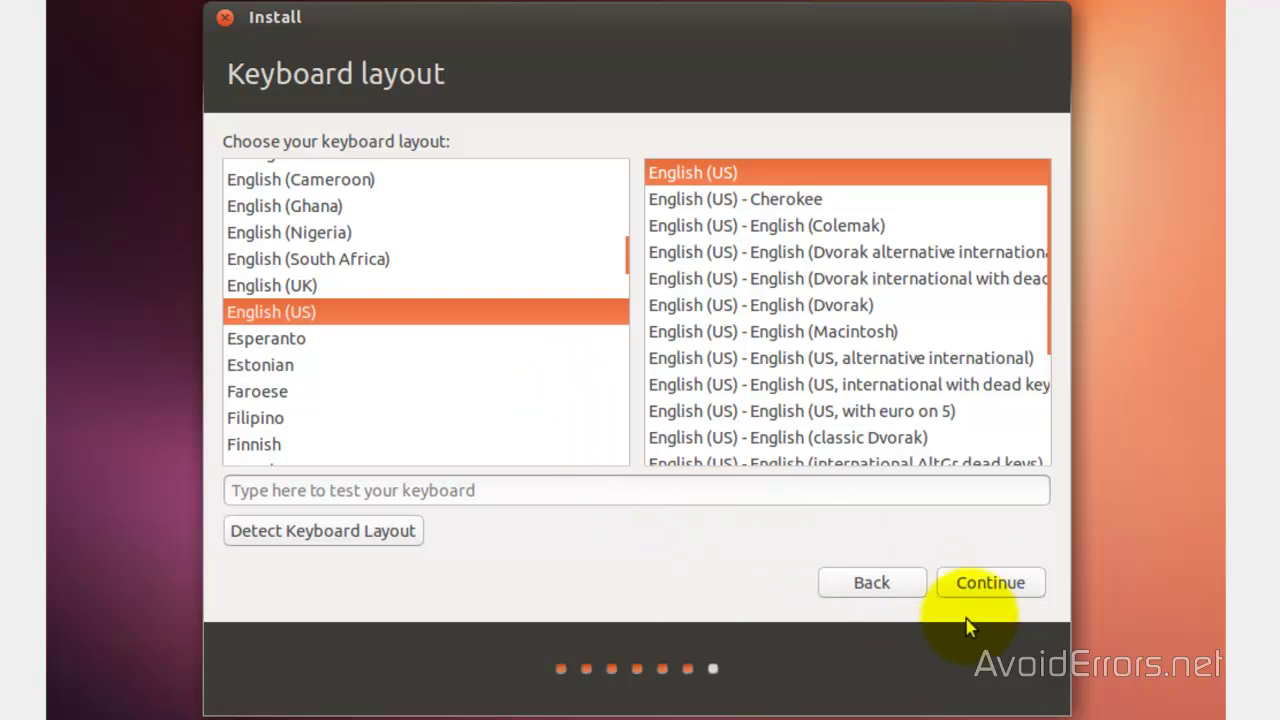
{"action": "left_click", "coordinate": [976, 585]}
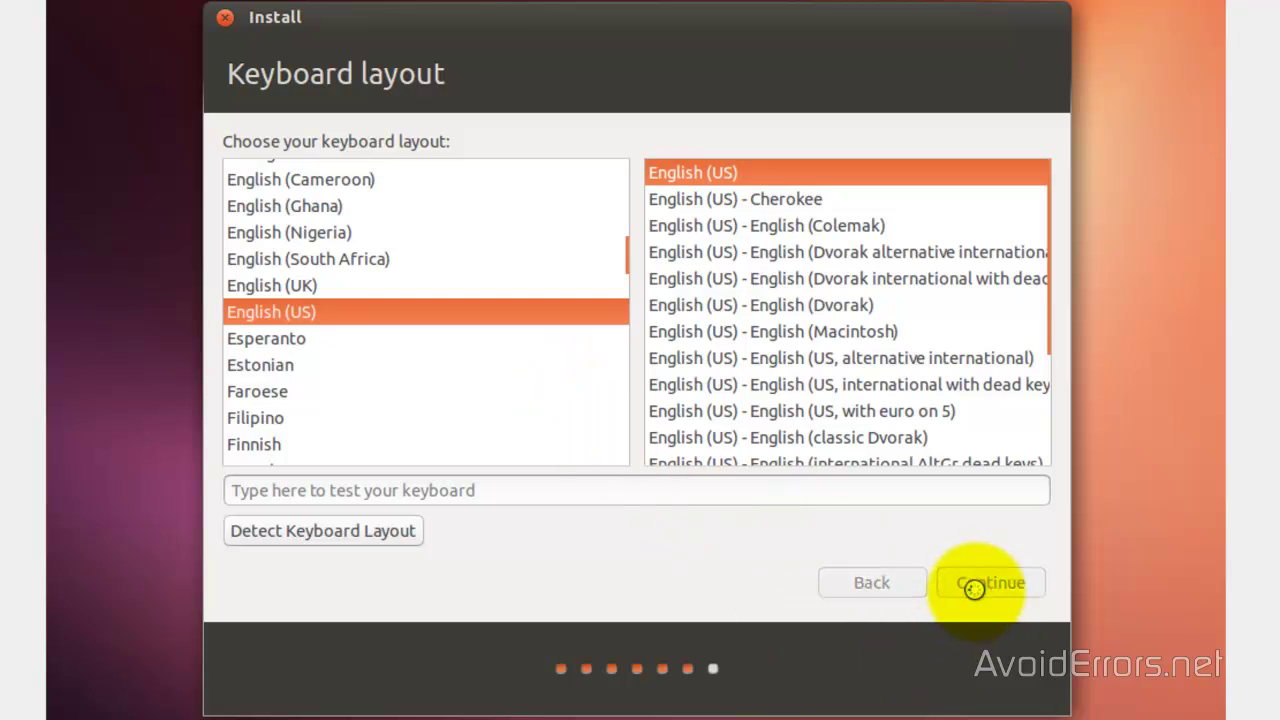
- Enter the user's name and account password, enable automatic login, and continue installing
{"action": "type", "text": "AvoidErrors"}
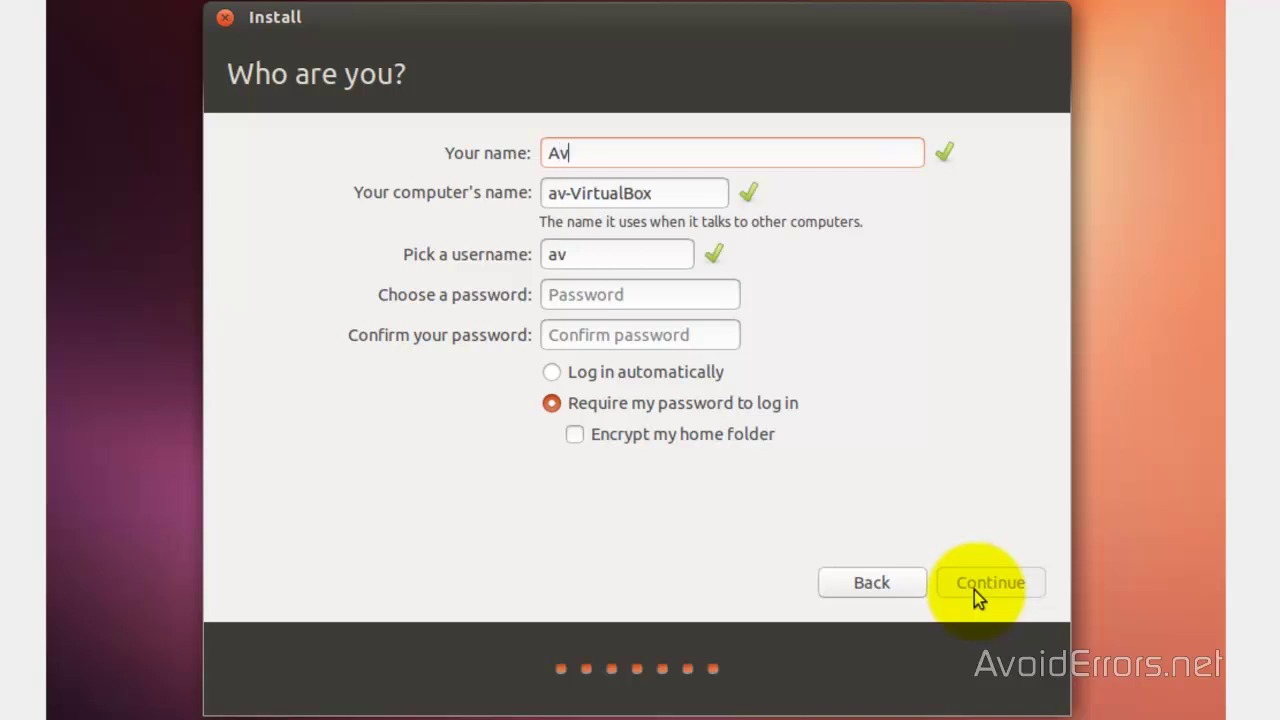
{"action": "left_click", "coordinate": [703, 298]}
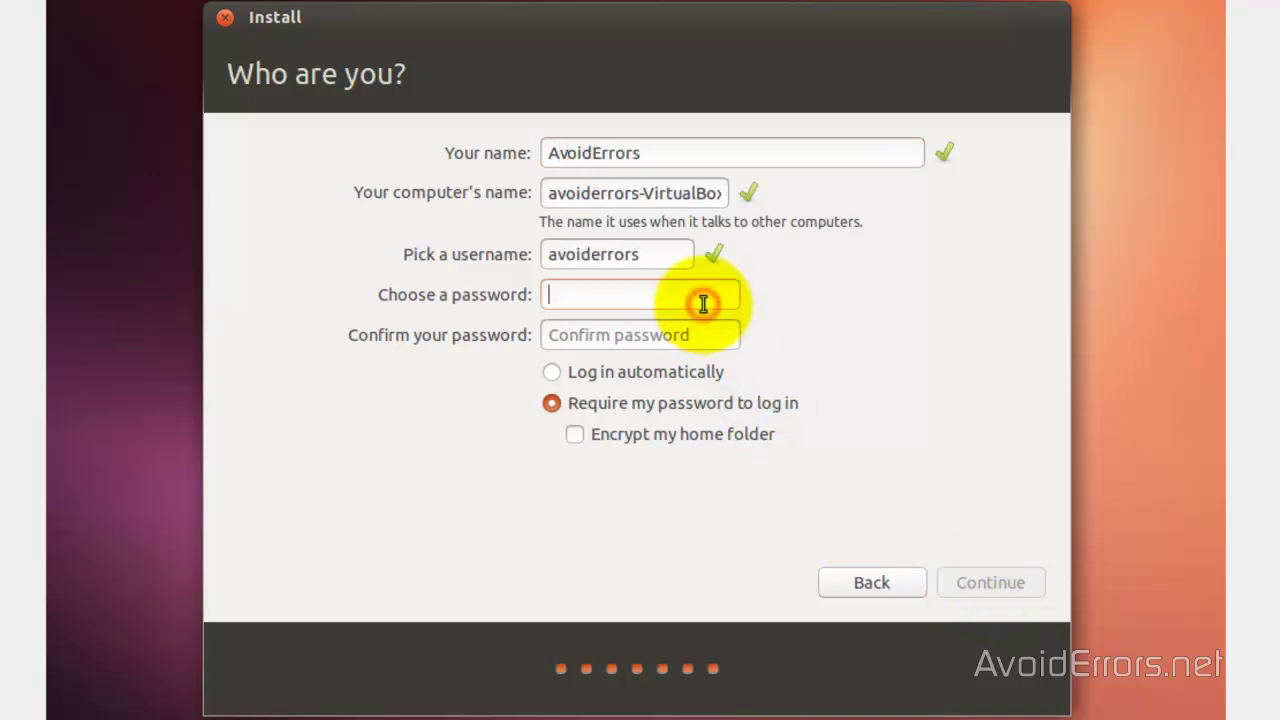
{"action": "type", "text": "a"}
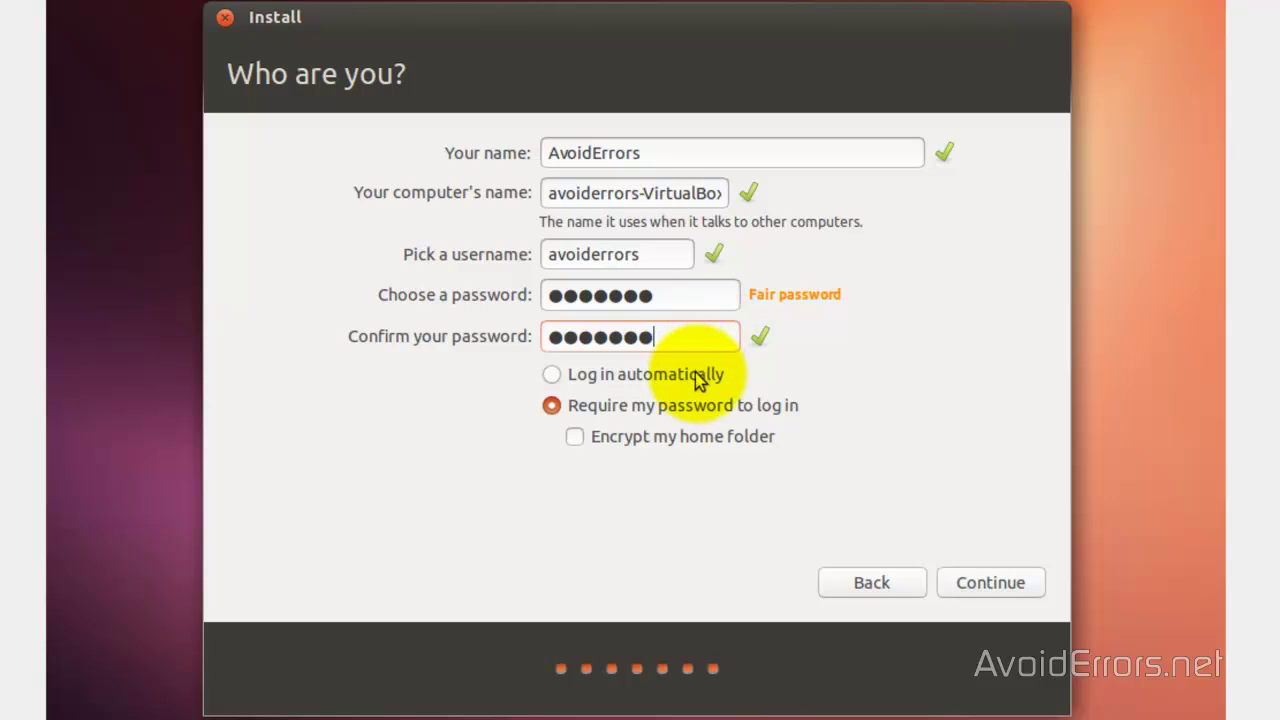
{"action": "left_click", "coordinate": [698, 374]}
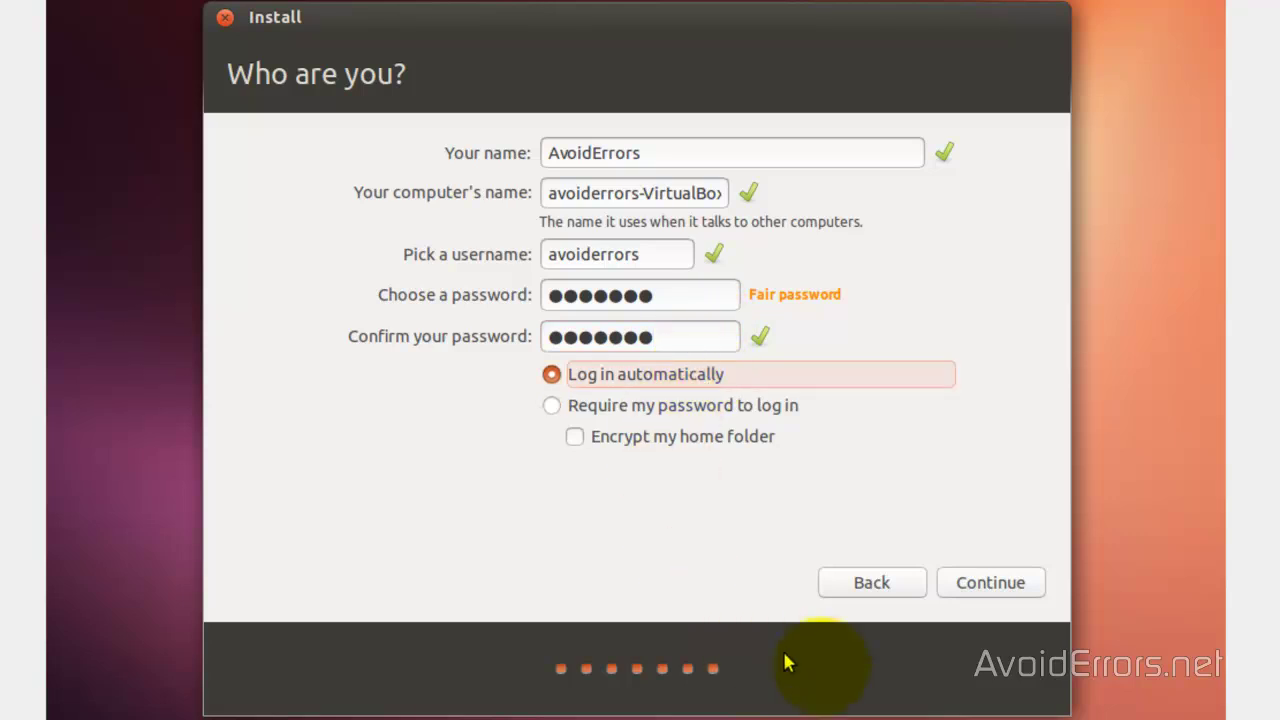
{"action": "left_click", "coordinate": [972, 589]}
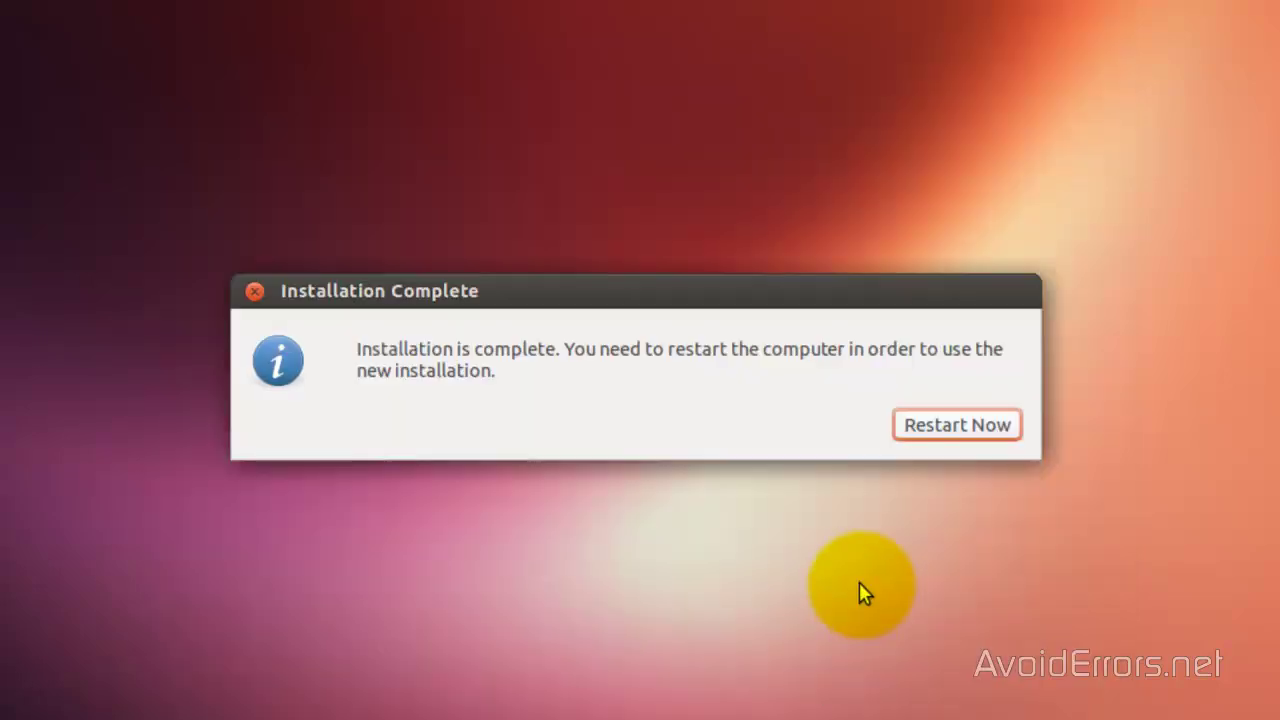
- Restart the computer once the installation completes
{"action": "left_click", "coordinate": [918, 437]}
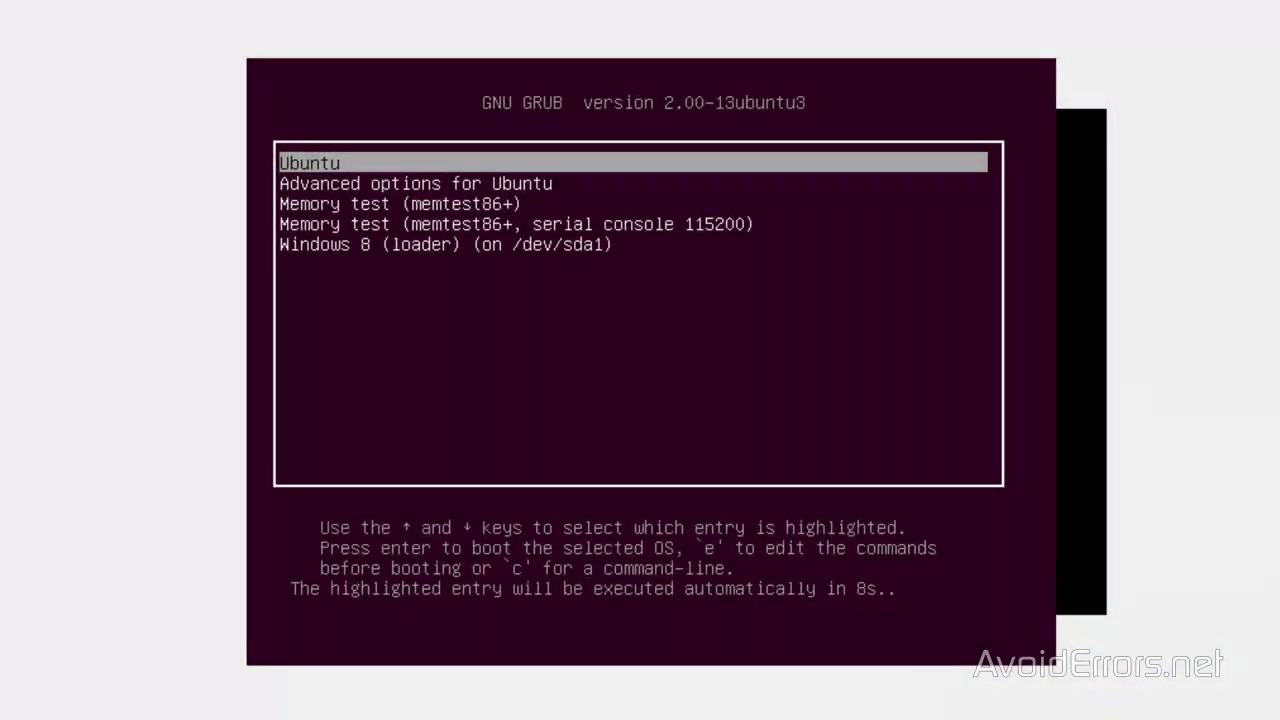
- Confirm Windows 8 (loader) is listed in GRUB, then start the Ubuntu entry
{"action": "key", "text": "Down"}
{"action": "key", "text": "Down"}
{"action": "key", "text": "Down"}
{"action": "key", "text": "Down"}
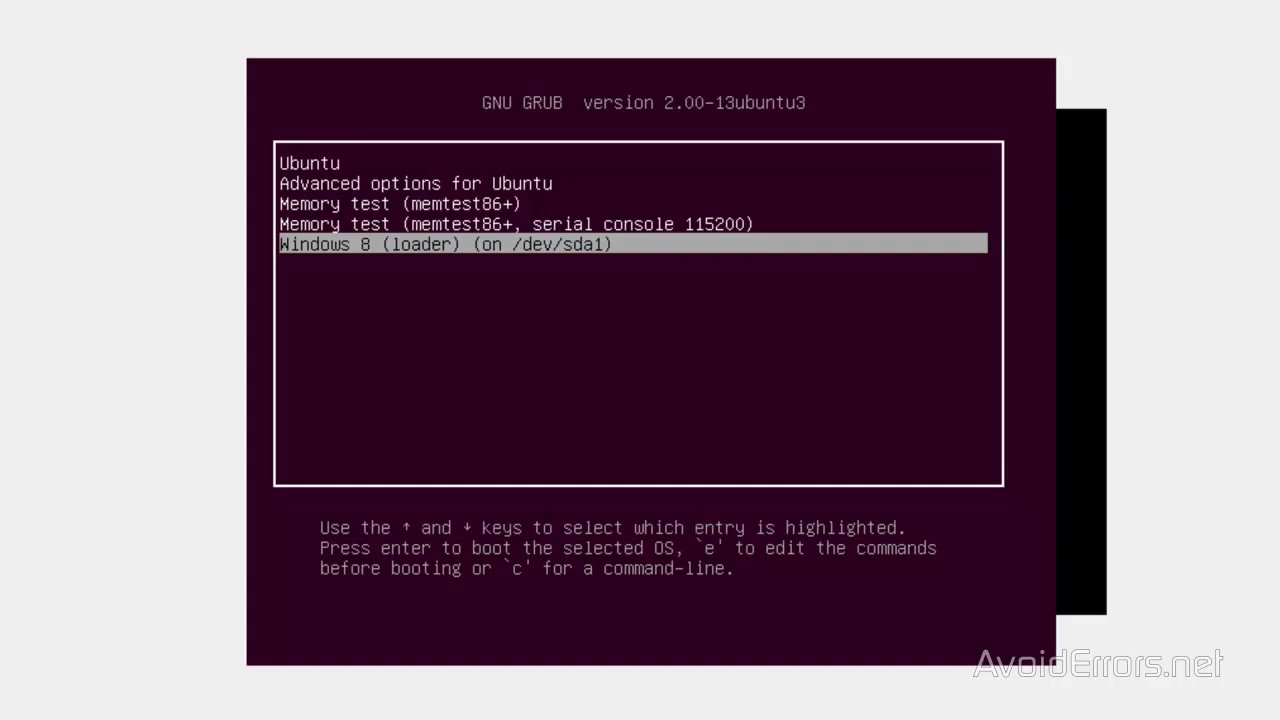
{"action": "key", "text": "Up"}
{"action": "key", "text": "Up"}
{"action": "key", "text": "Up"}
{"action": "key", "text": "Up"}
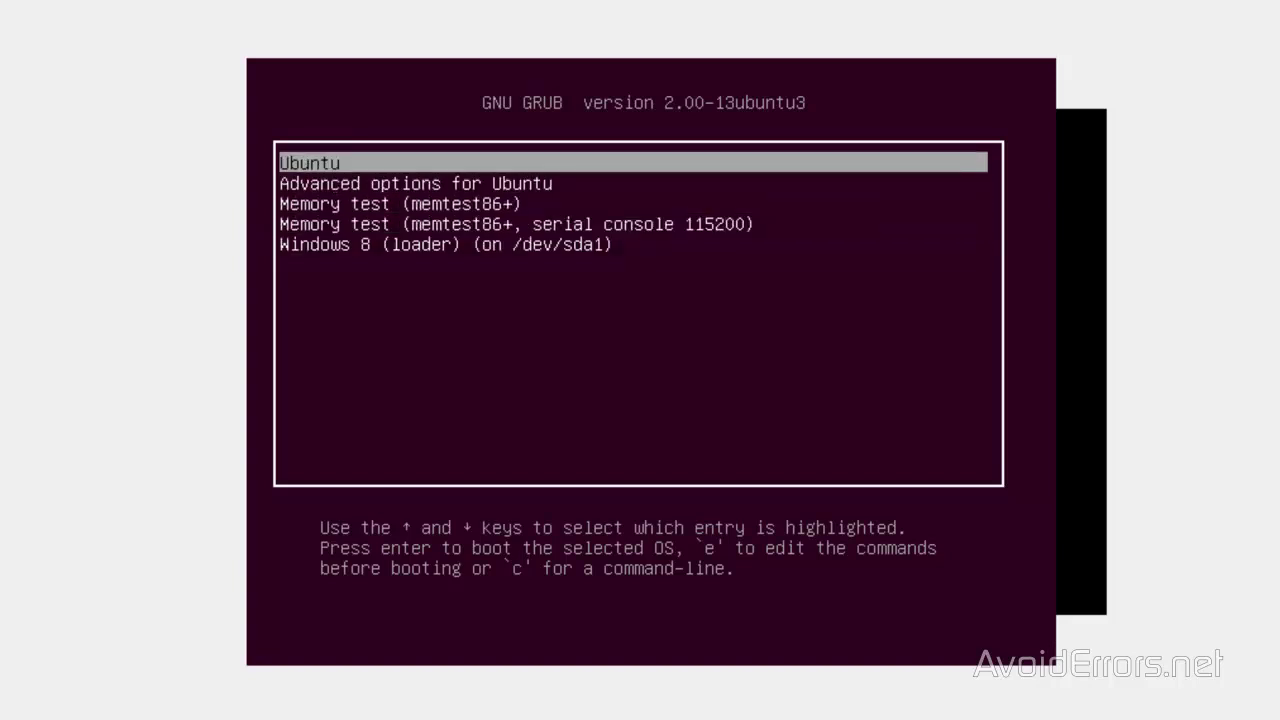
{"action": "key", "text": "Return"}
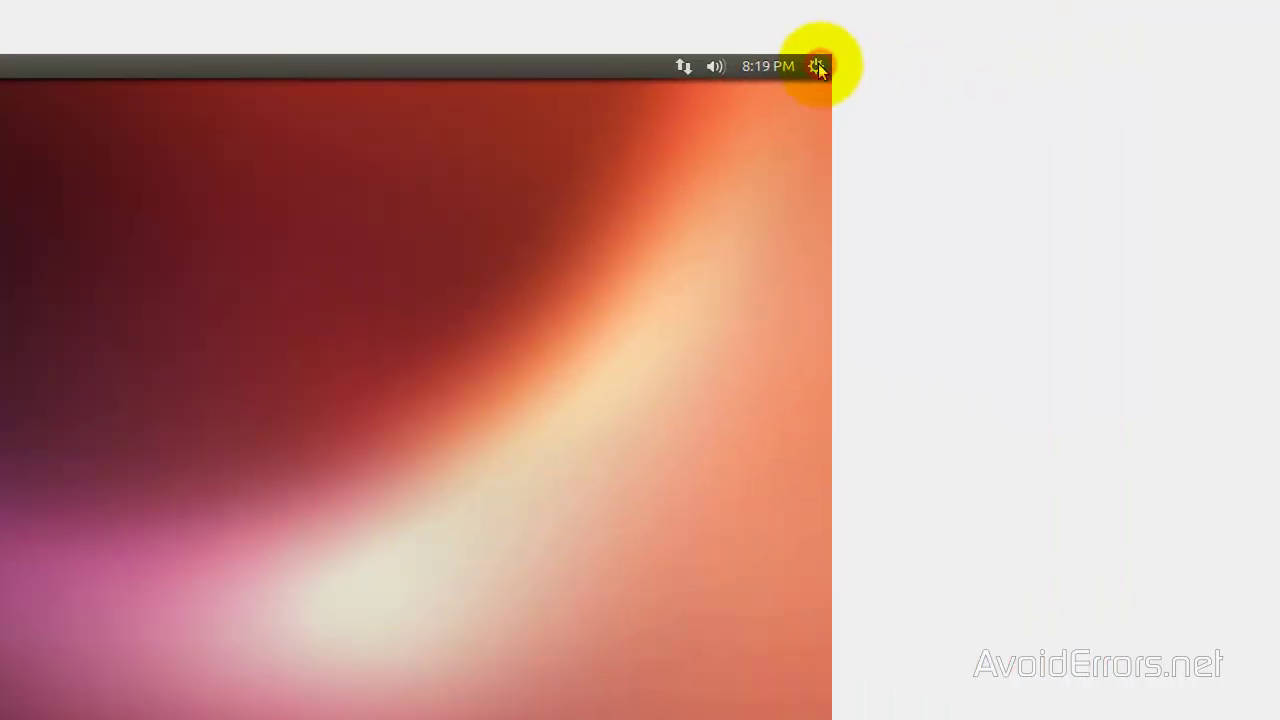
- Choose Shut Down… from the top-bar gear menu to bring up the shutdown confirmation
{"action": "left_click", "coordinate": [818, 66]}
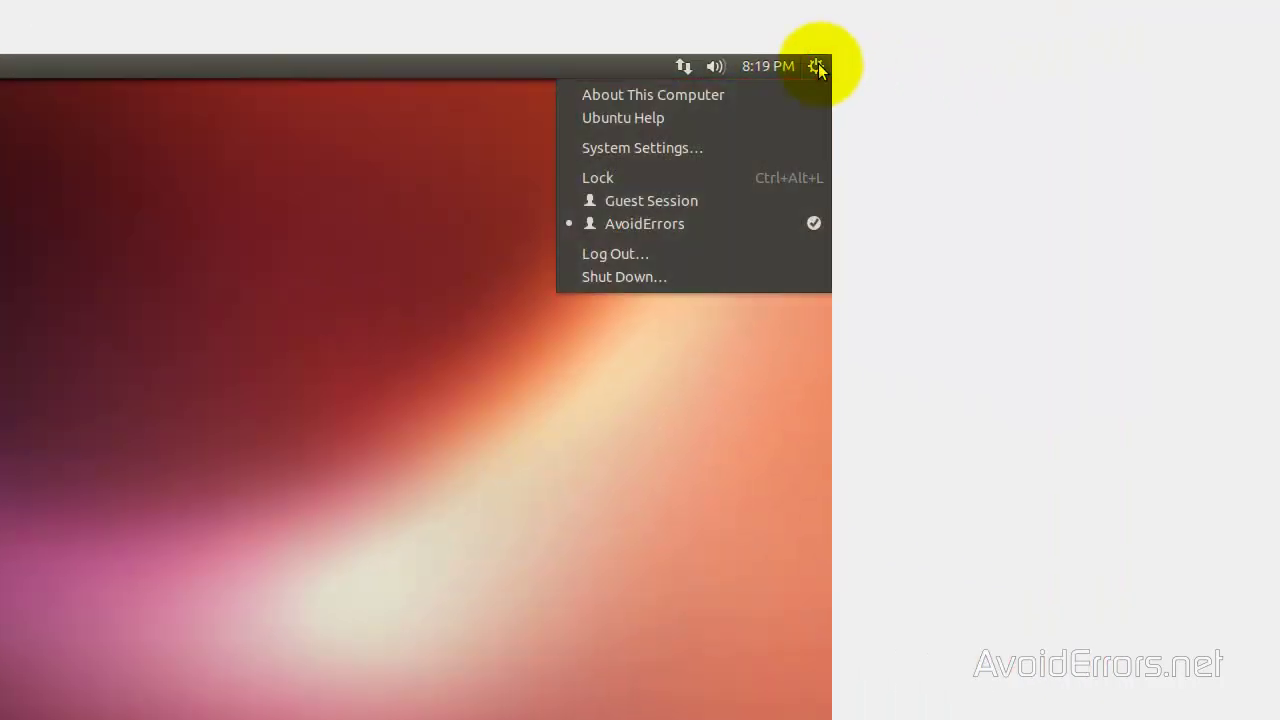
{"action": "left_click", "coordinate": [658, 278]}
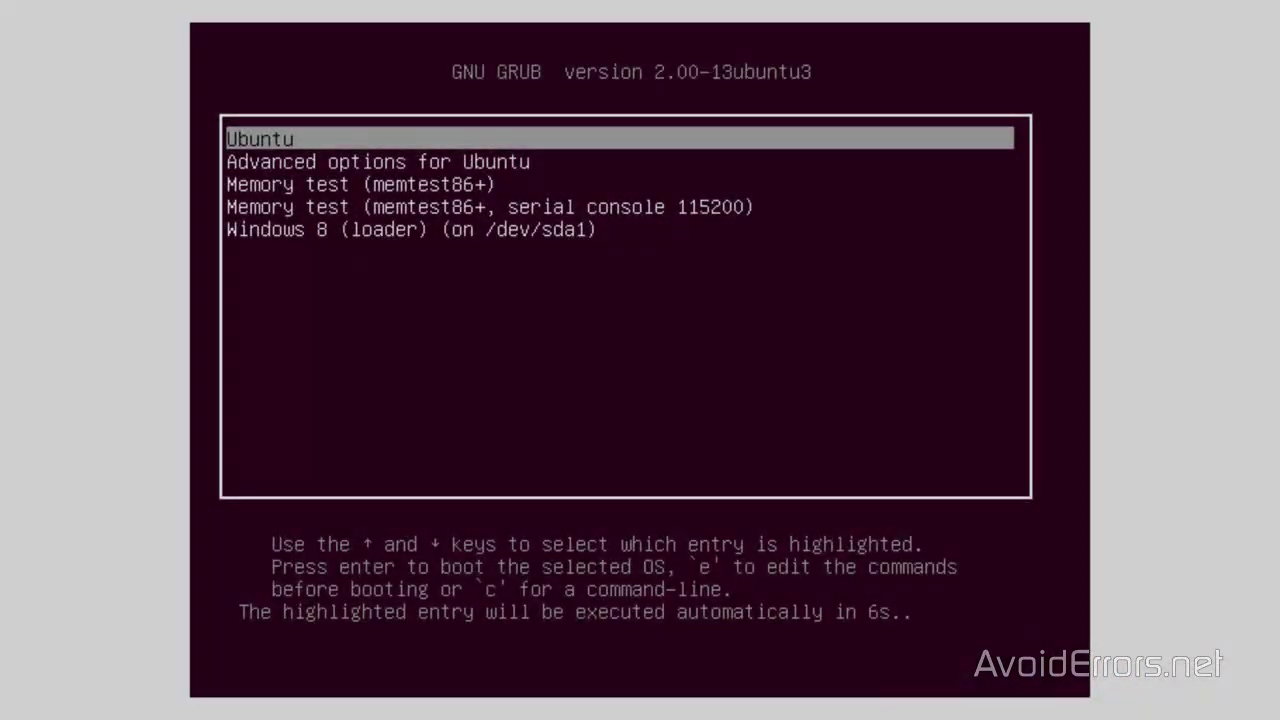
- Highlight the Windows 8 (loader) entry on /dev/sda1 in the GRUB menu
{"action": "key", "text": "Down"}
{"action": "key", "text": "Down"}
{"action": "key", "text": "Down"}
{"action": "key", "text": "Down"}
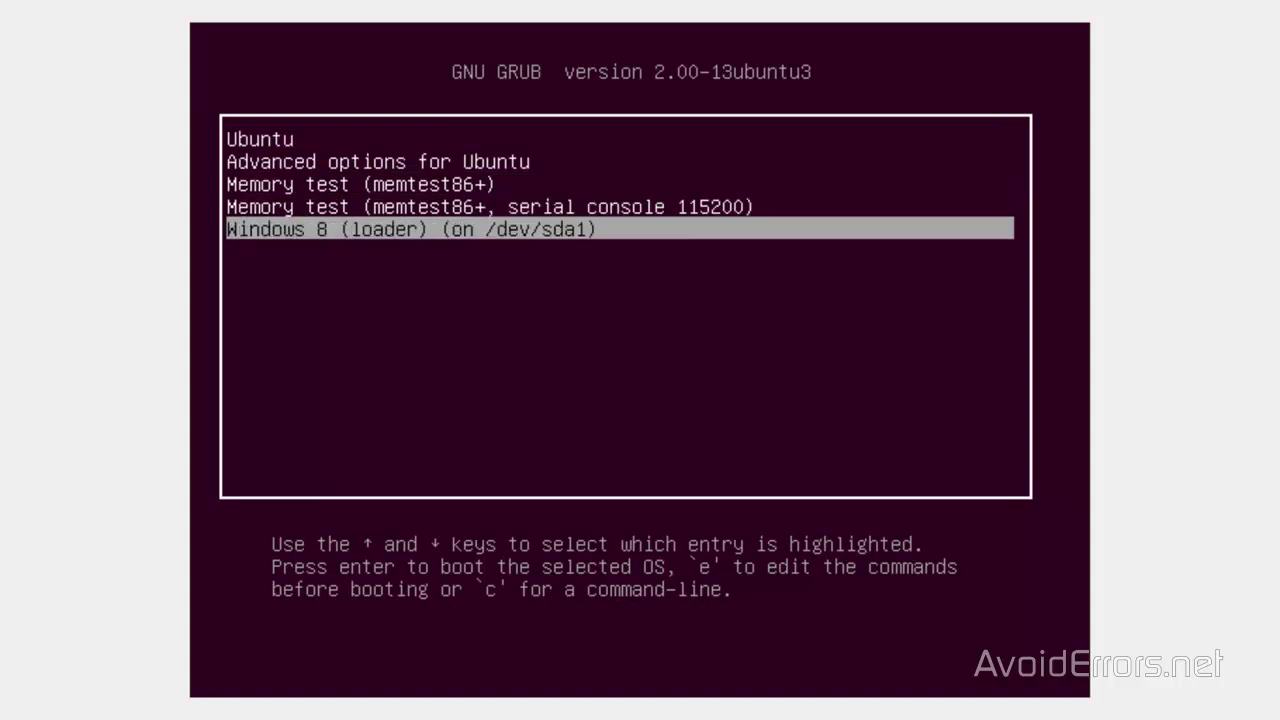